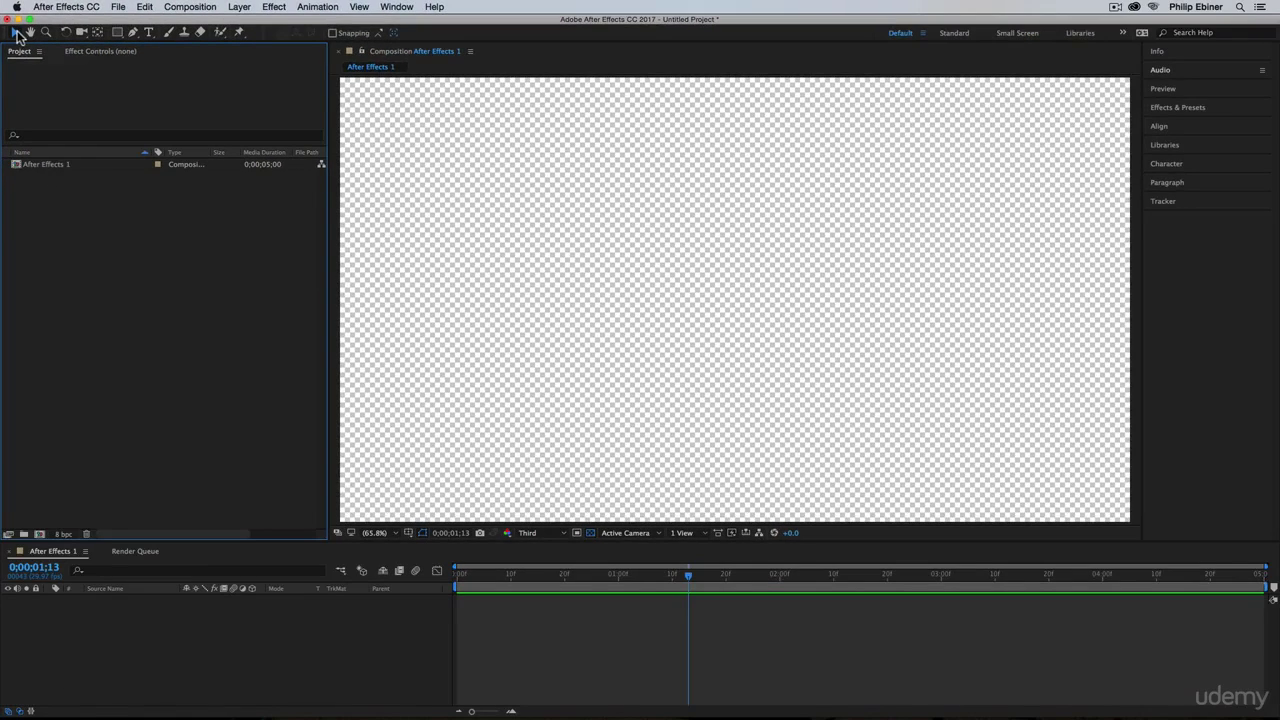
# Set the After Effects 1 composition view to 25% magnification and pan it slightly with the Hand tool.
pyautogui.click(64, 167)
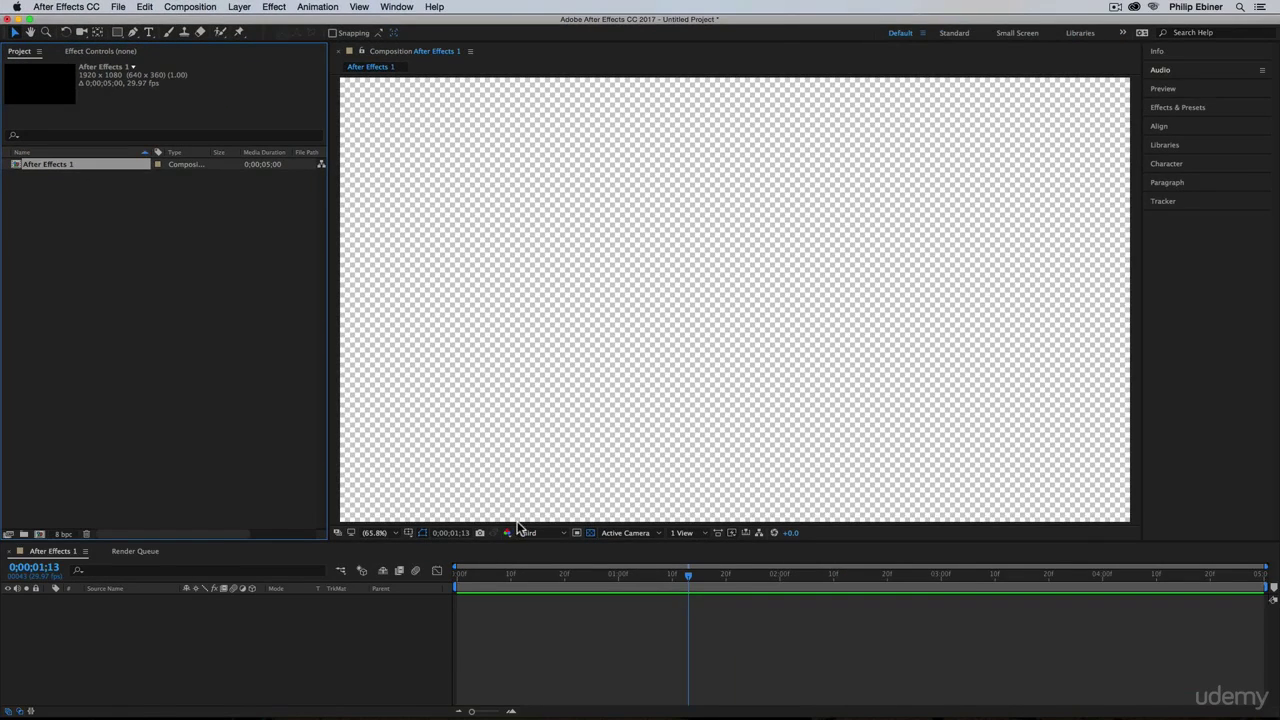
pyautogui.click(395, 538)
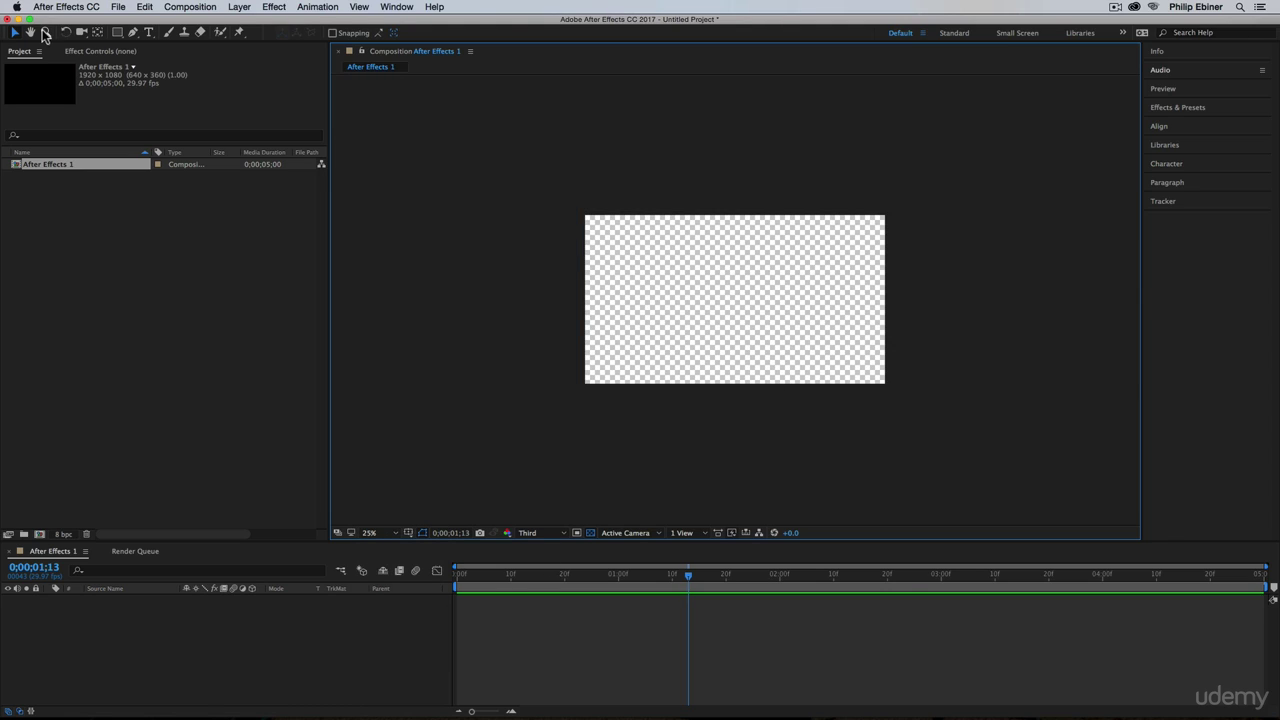
pyautogui.click(30, 35)
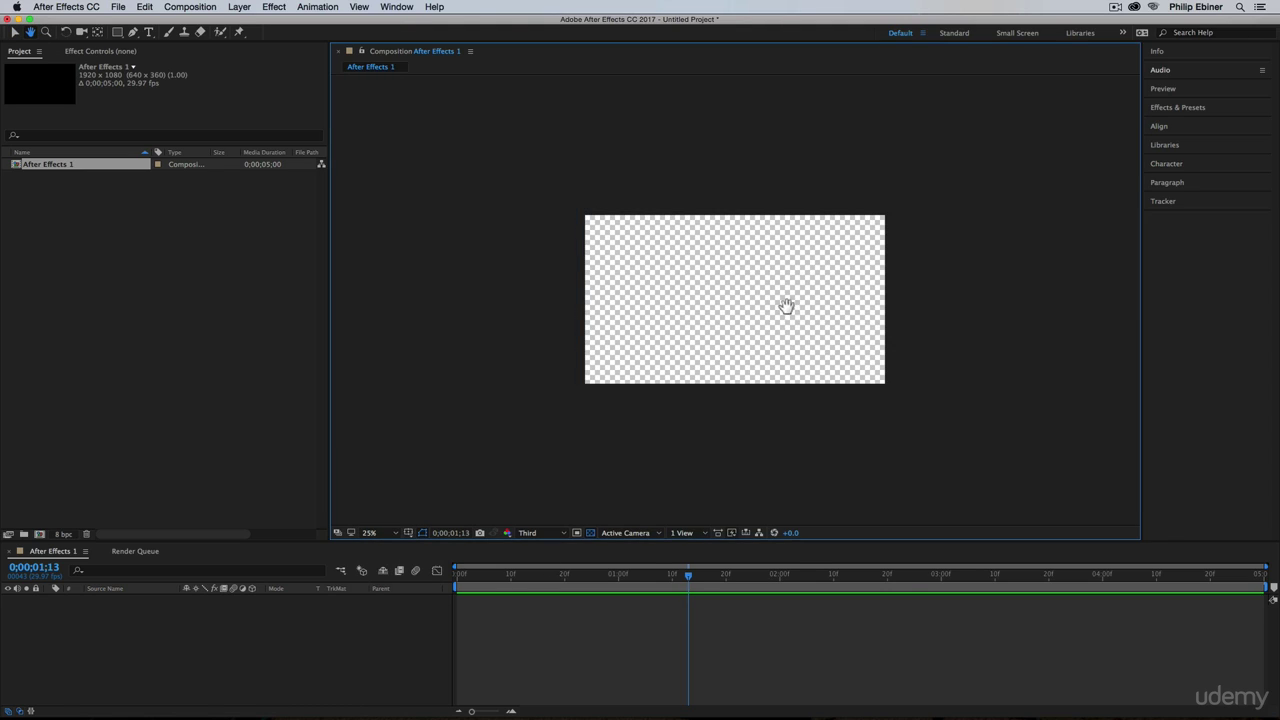
pyautogui.moveTo(786, 306); pyautogui.dragTo(775, 260)
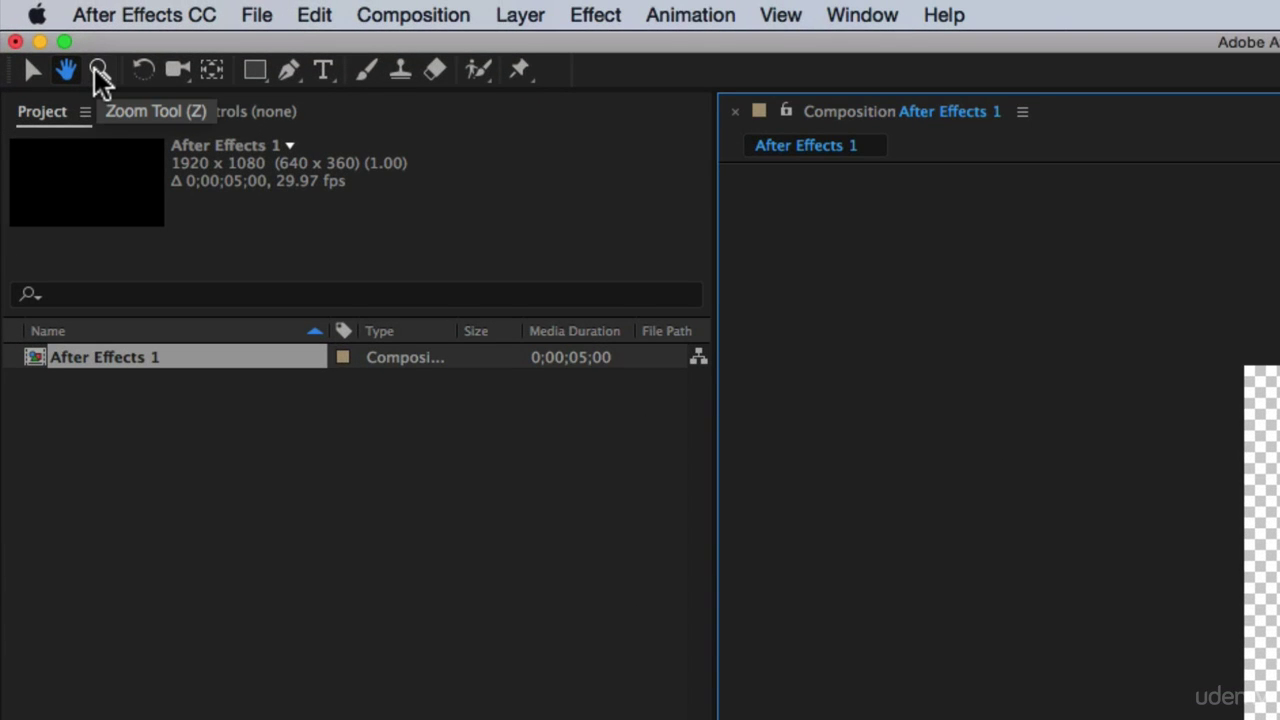
# Zoom the composition view in and out with the Zoom tool, and restore the magnification to Fit up to 100%.
pyautogui.click(100, 68)
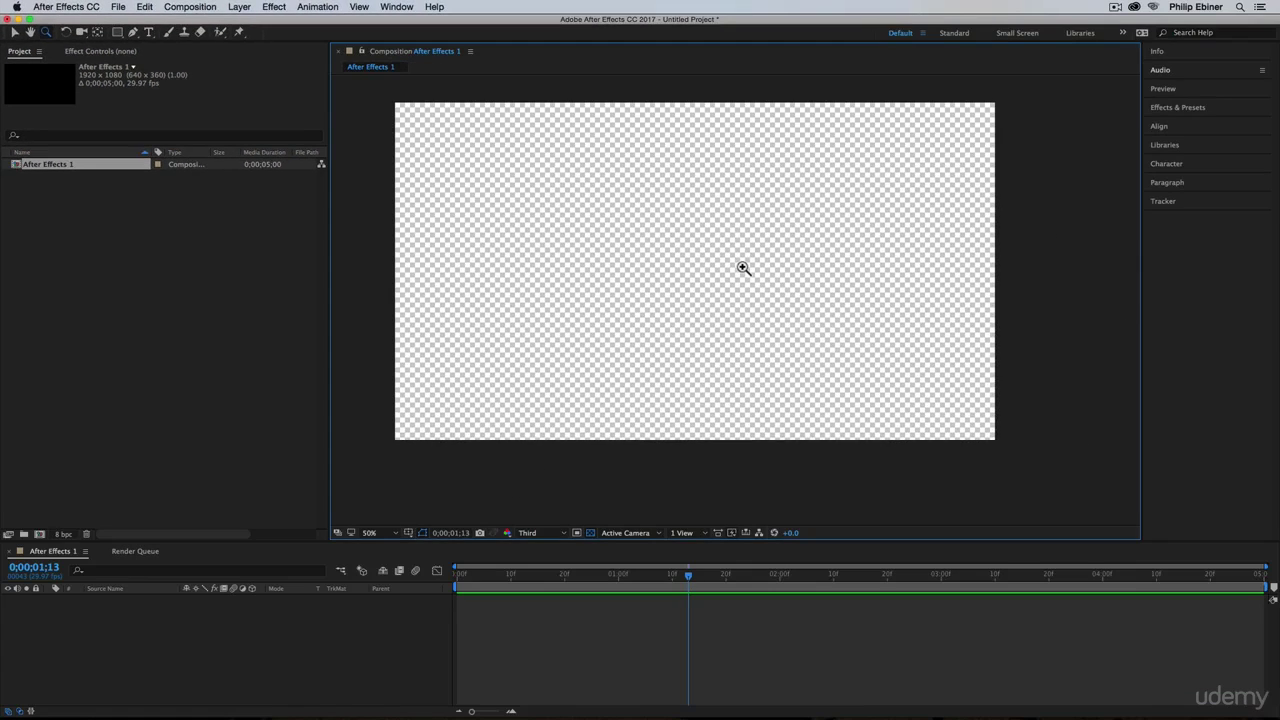
pyautogui.click(743, 268)
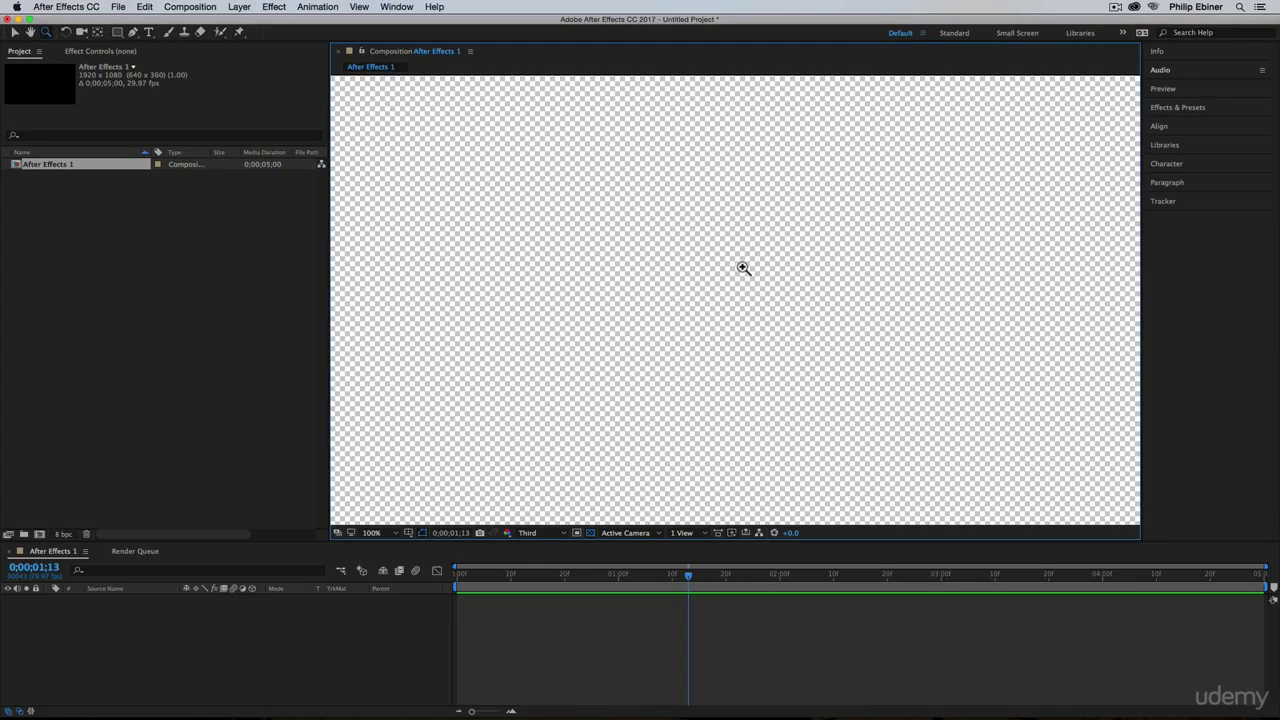
pyautogui.click(743, 268)
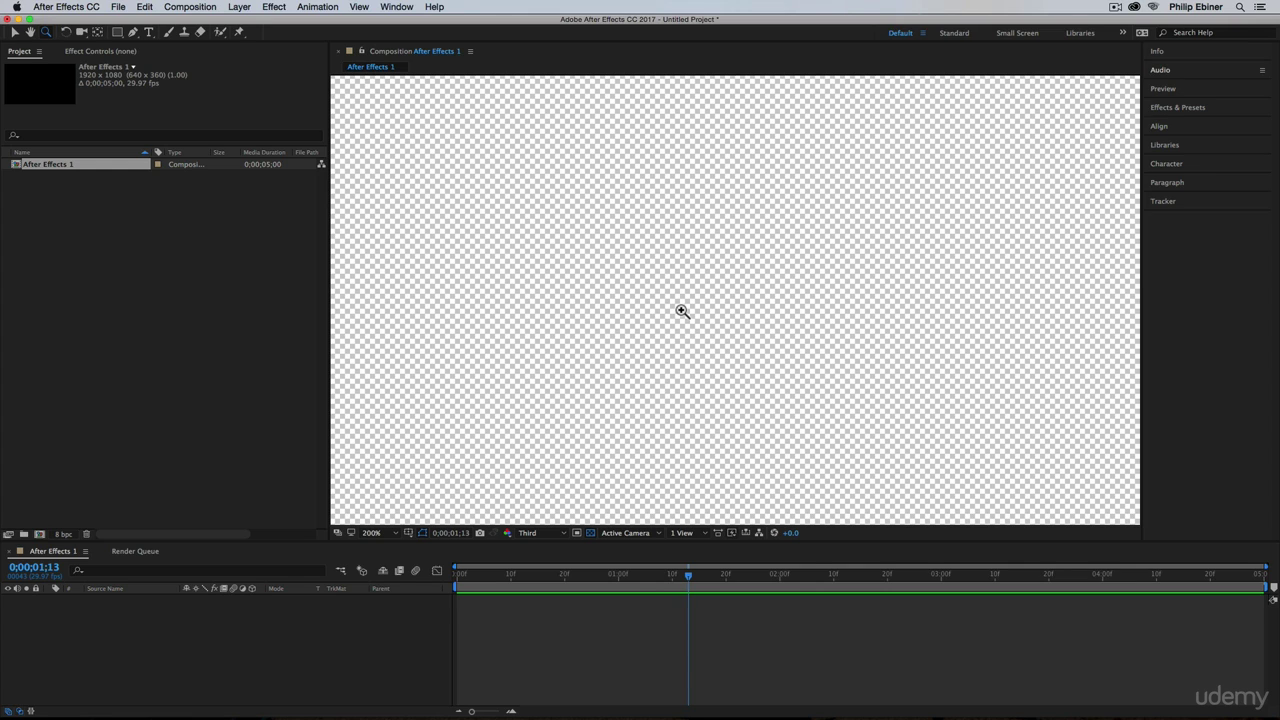
pyautogui.press('alt')
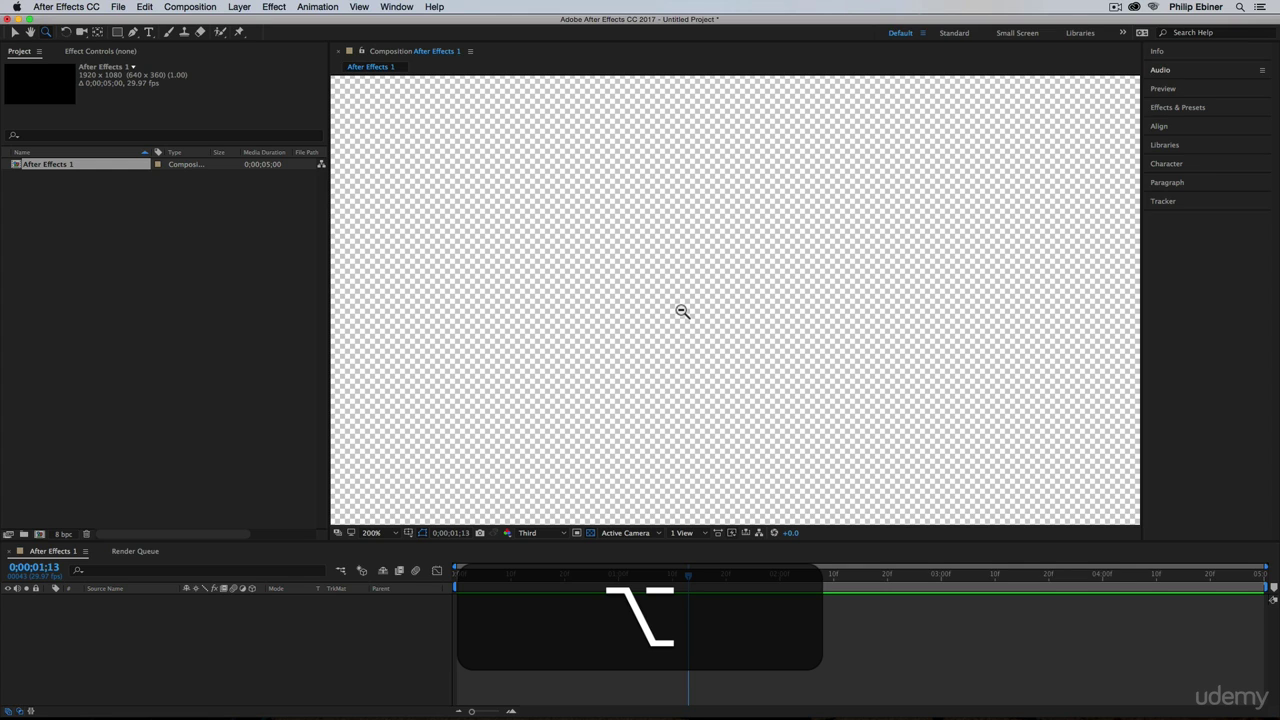
pyautogui.keyDown('alt'); pyautogui.click(682, 311); pyautogui.keyUp('alt')
pyautogui.keyDown('alt'); pyautogui.click(682, 311); pyautogui.keyUp('alt')
pyautogui.keyDown('alt'); pyautogui.click(682, 311); pyautogui.keyUp('alt')
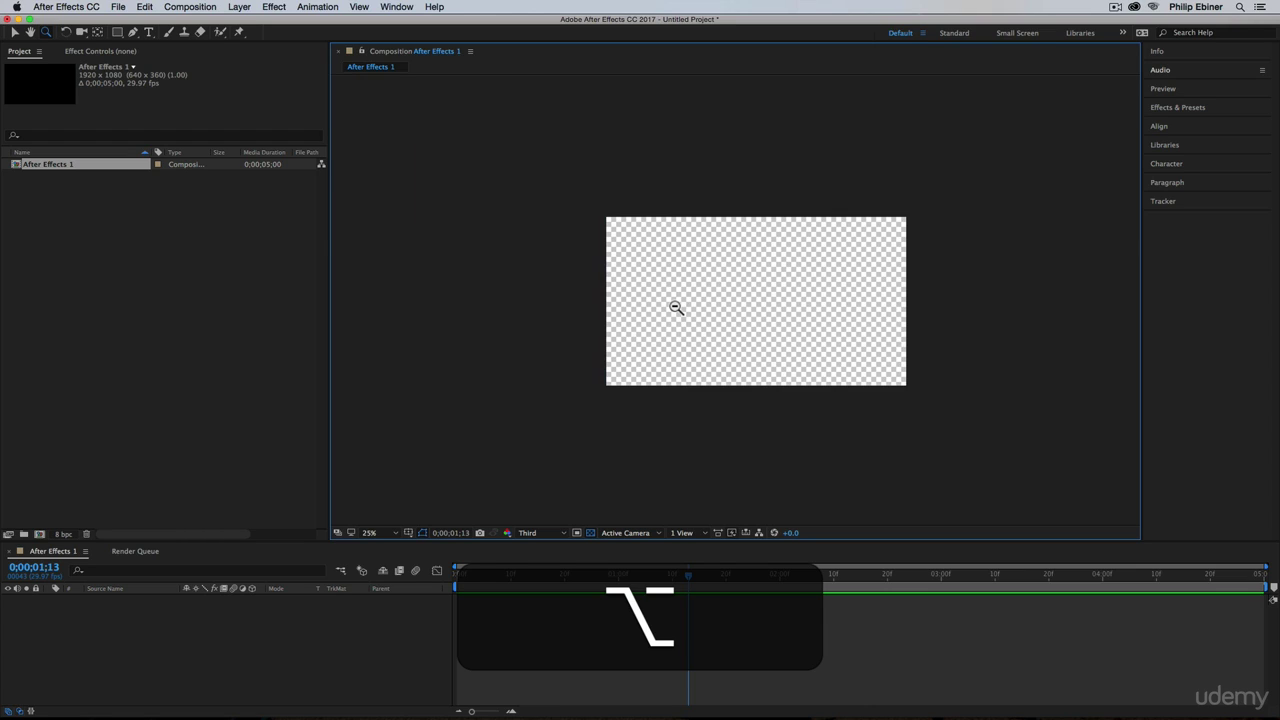
pyautogui.click(740, 308)
pyautogui.click(740, 308)
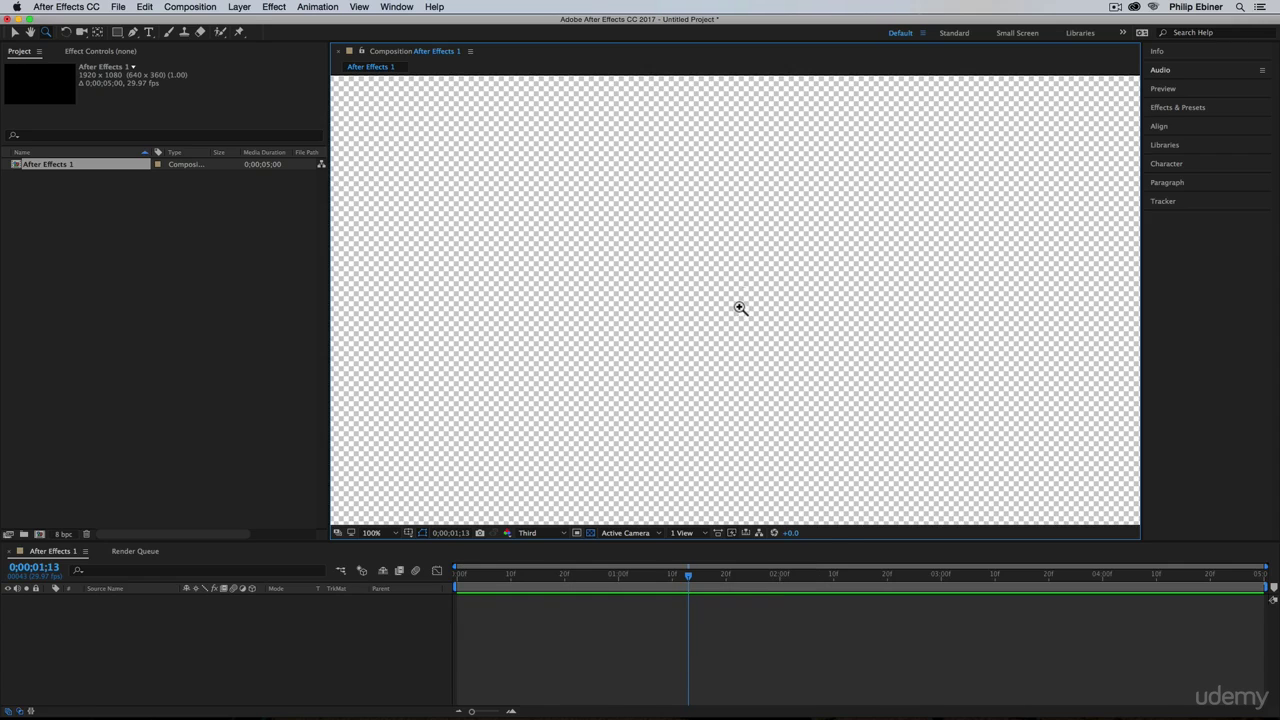
pyautogui.click(385, 540)
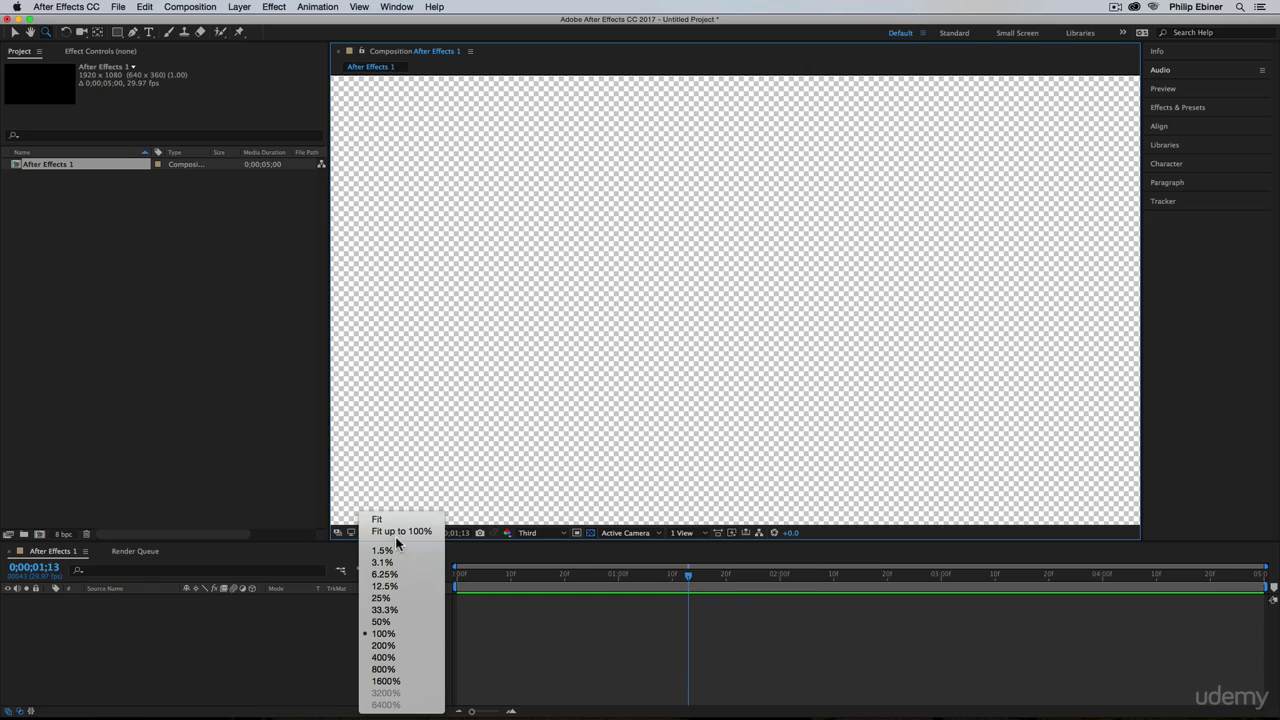
pyautogui.click(394, 529)
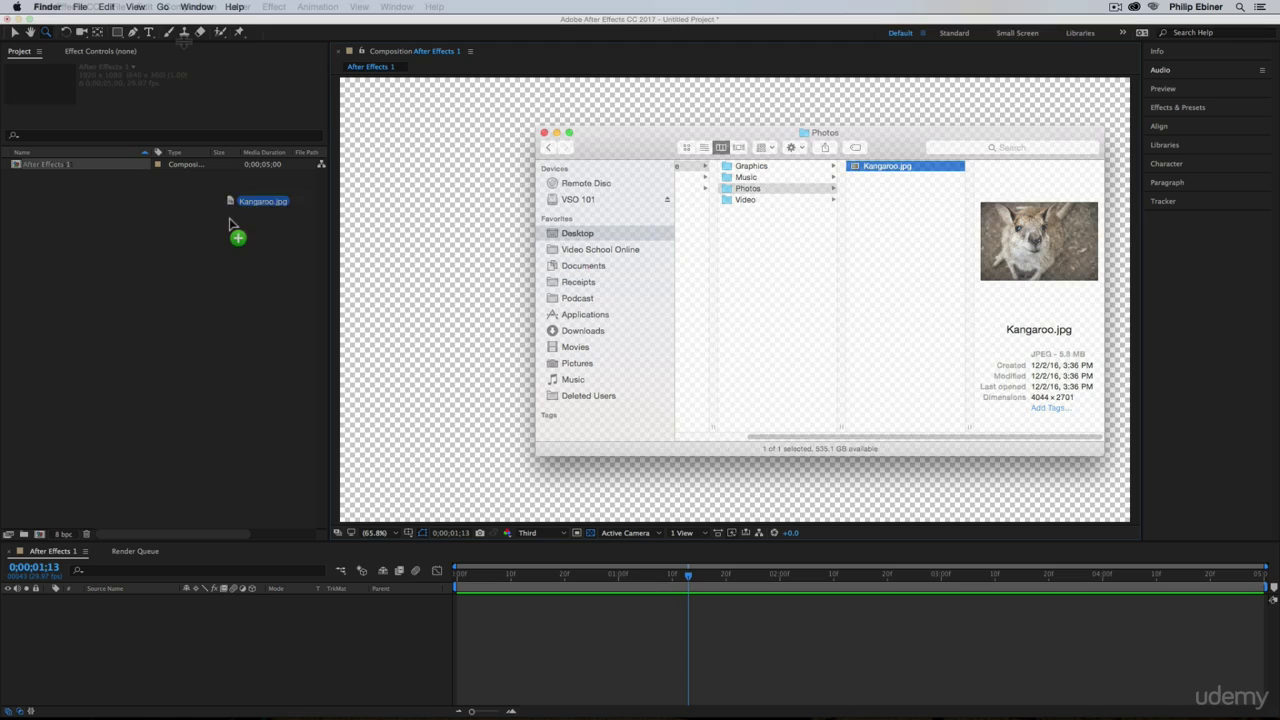
# Import Kangaroo.jpg from the Photos folder into the project and add it as a layer to the After Effects 1 timeline.
pyautogui.moveTo(276, 206); pyautogui.dragTo(183, 239)
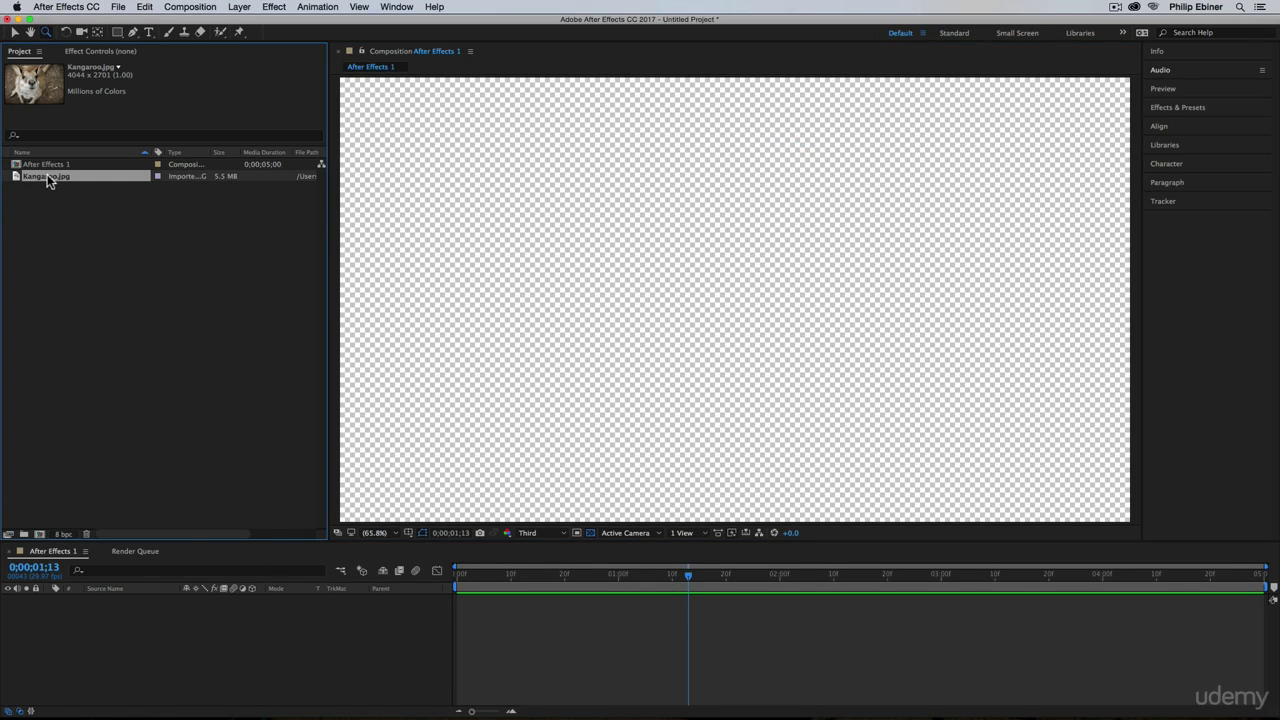
pyautogui.moveTo(47, 174); pyautogui.dragTo(476, 599)
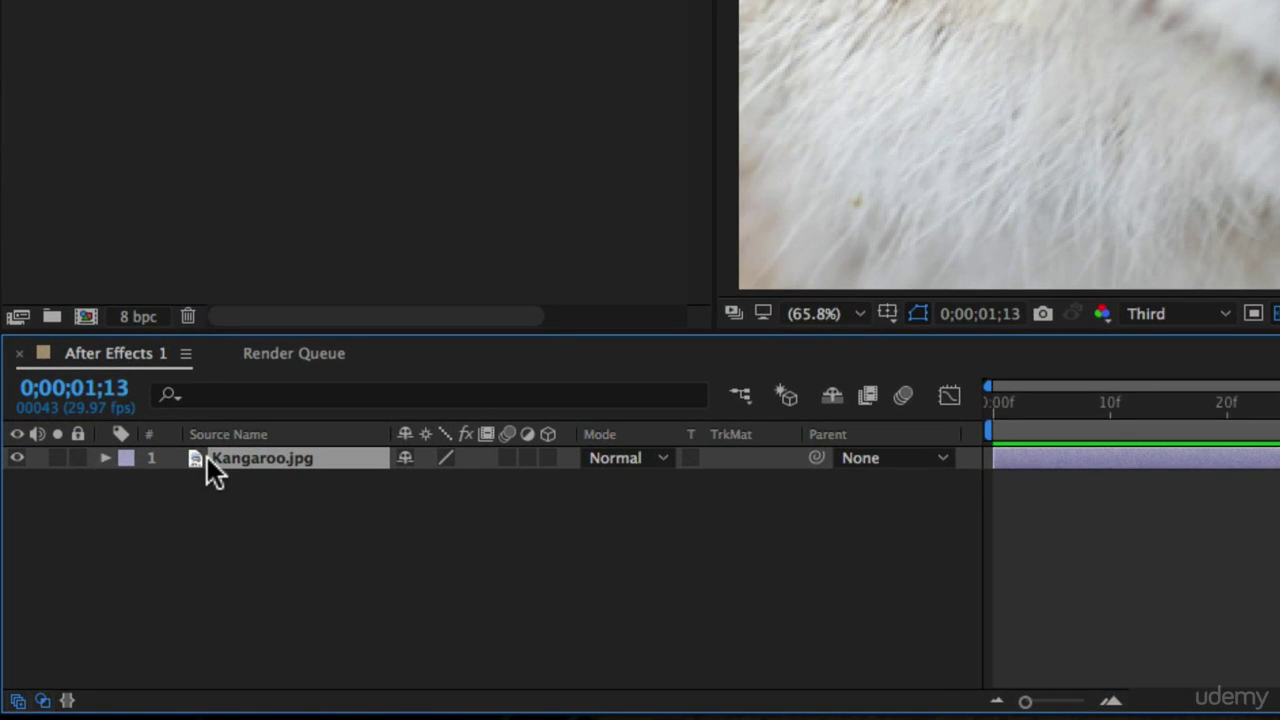
# Reveal the Kangaroo.jpg layer's Scale property and set it to 49%.
pyautogui.press('s')
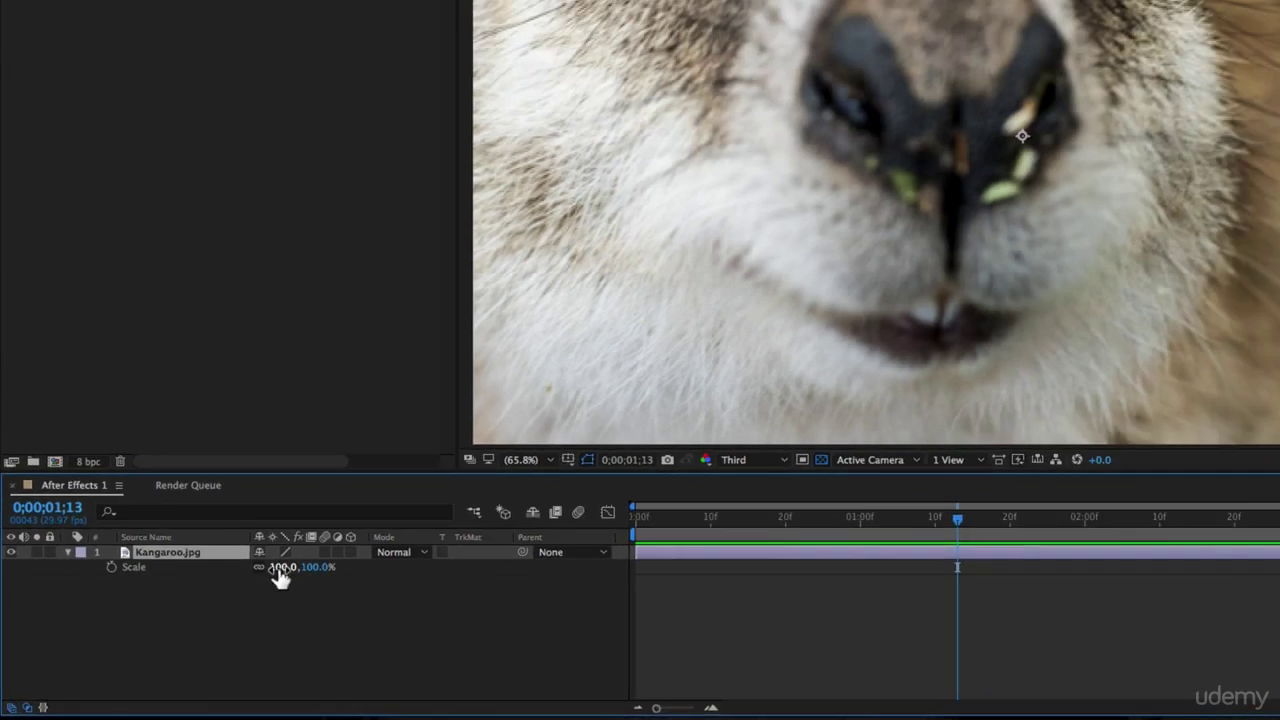
pyautogui.moveTo(440, 495); pyautogui.dragTo(330, 501)
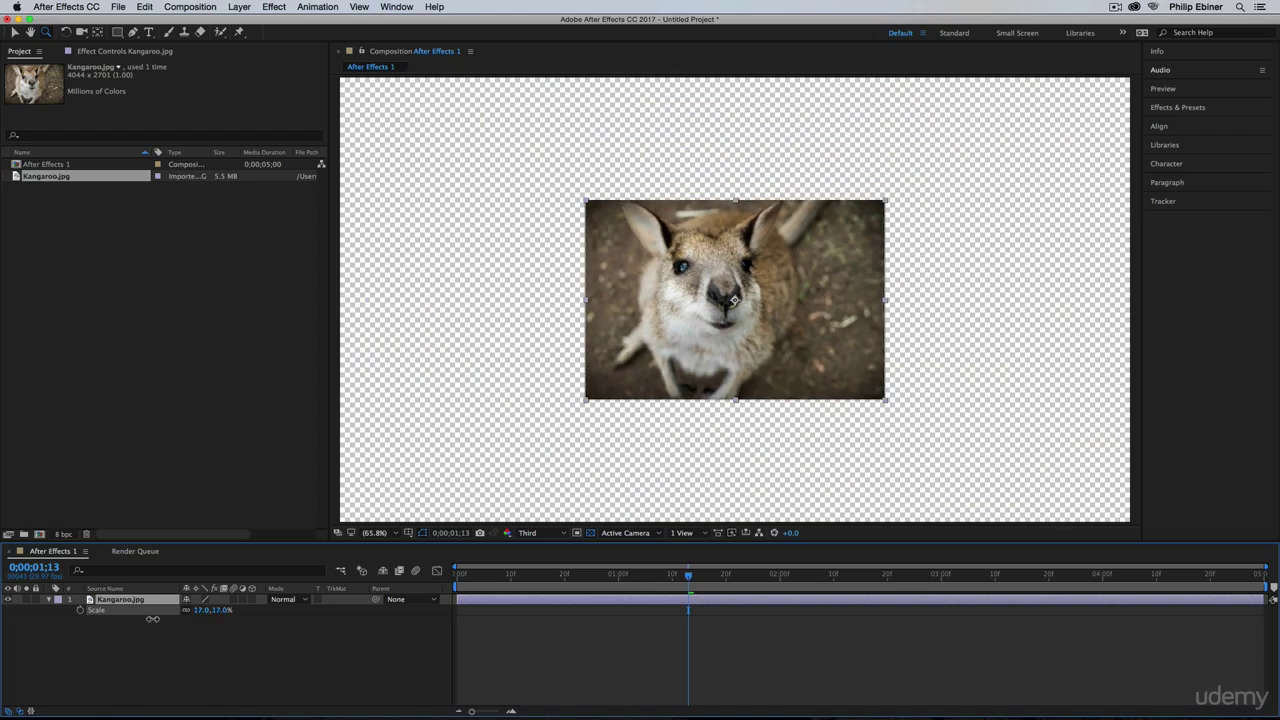
pyautogui.moveTo(152, 619); pyautogui.dragTo(183, 628)
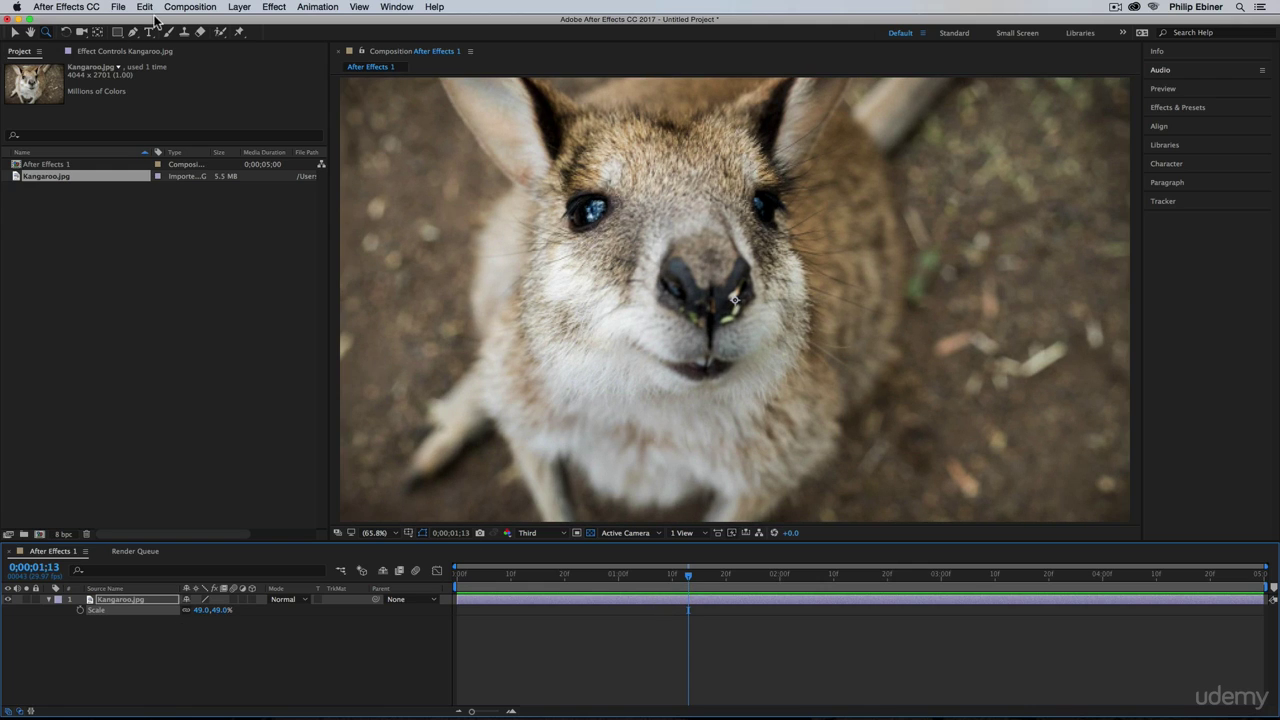
# Zoom in to 200% around the kangaroo's nose and set the composition's preview resolution to Full.
pyautogui.click(770, 267)
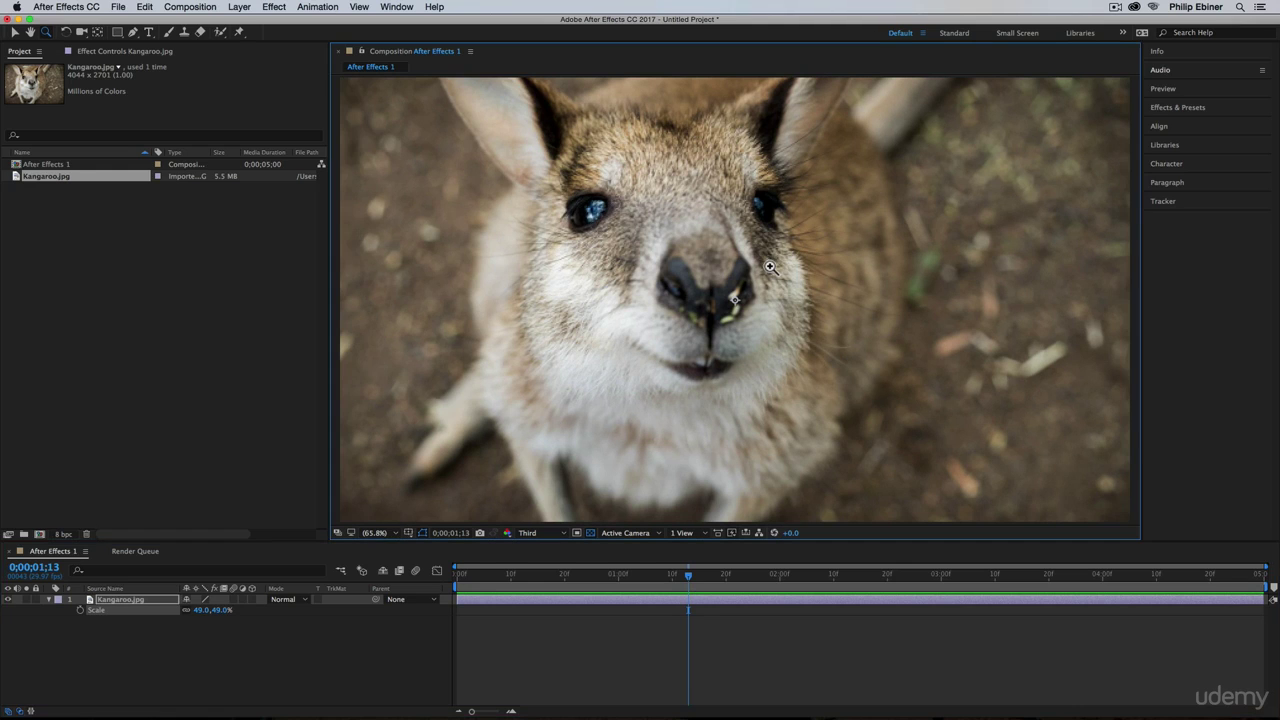
pyautogui.click(770, 267)
pyautogui.click(662, 302)
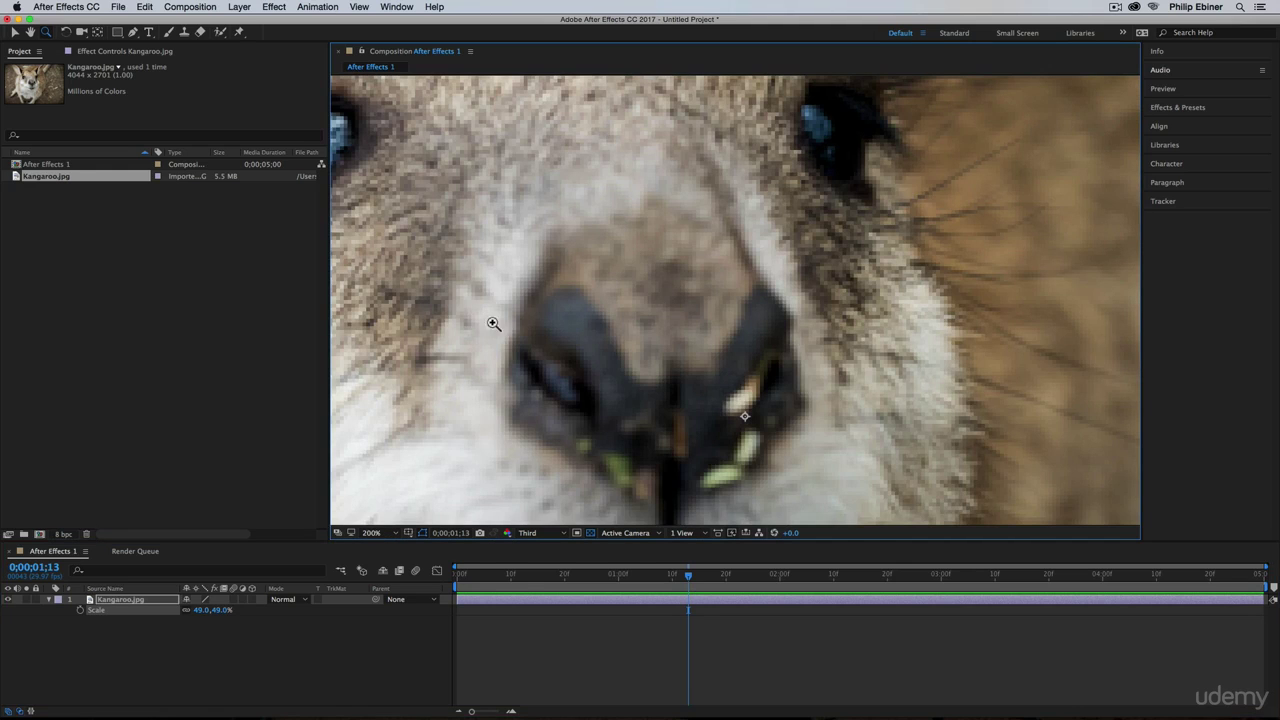
pyautogui.click(563, 534)
pyautogui.click(921, 363)
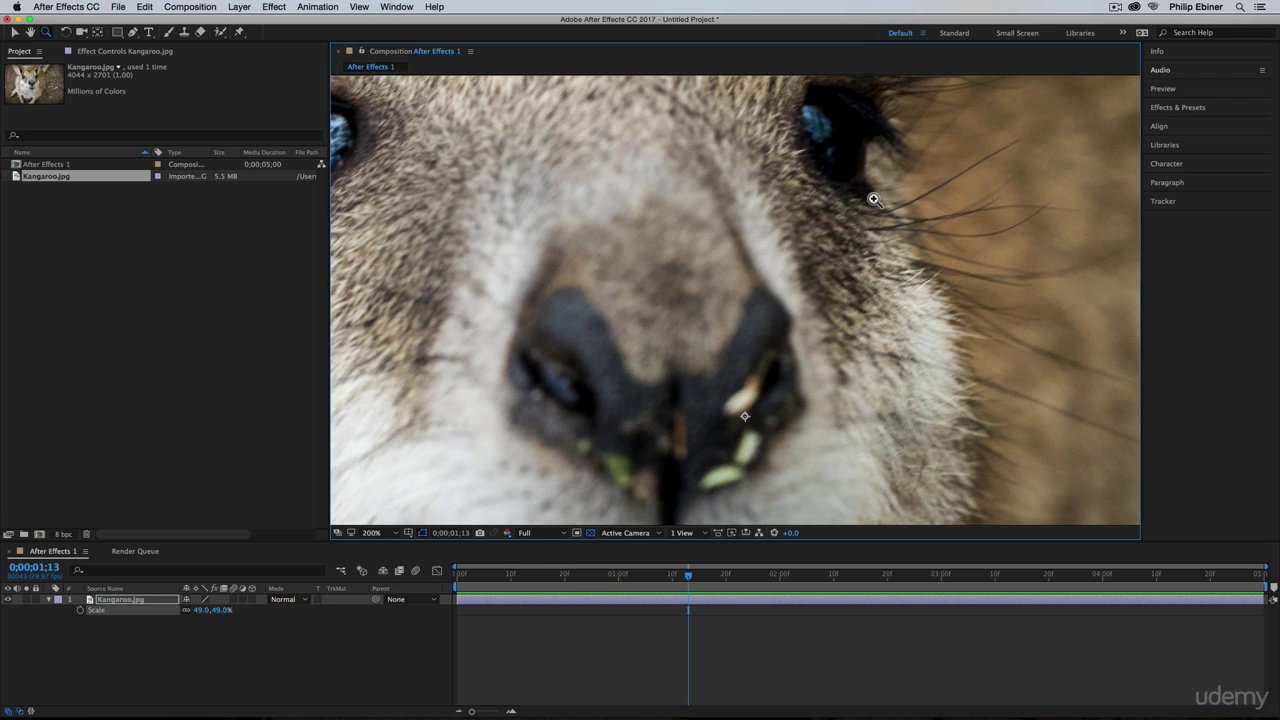
# Pan the enlarged view across the kangaroo's eyes and nose with the temporary Hand tool, including while the Selection tool is active.
pyautogui.press('space')
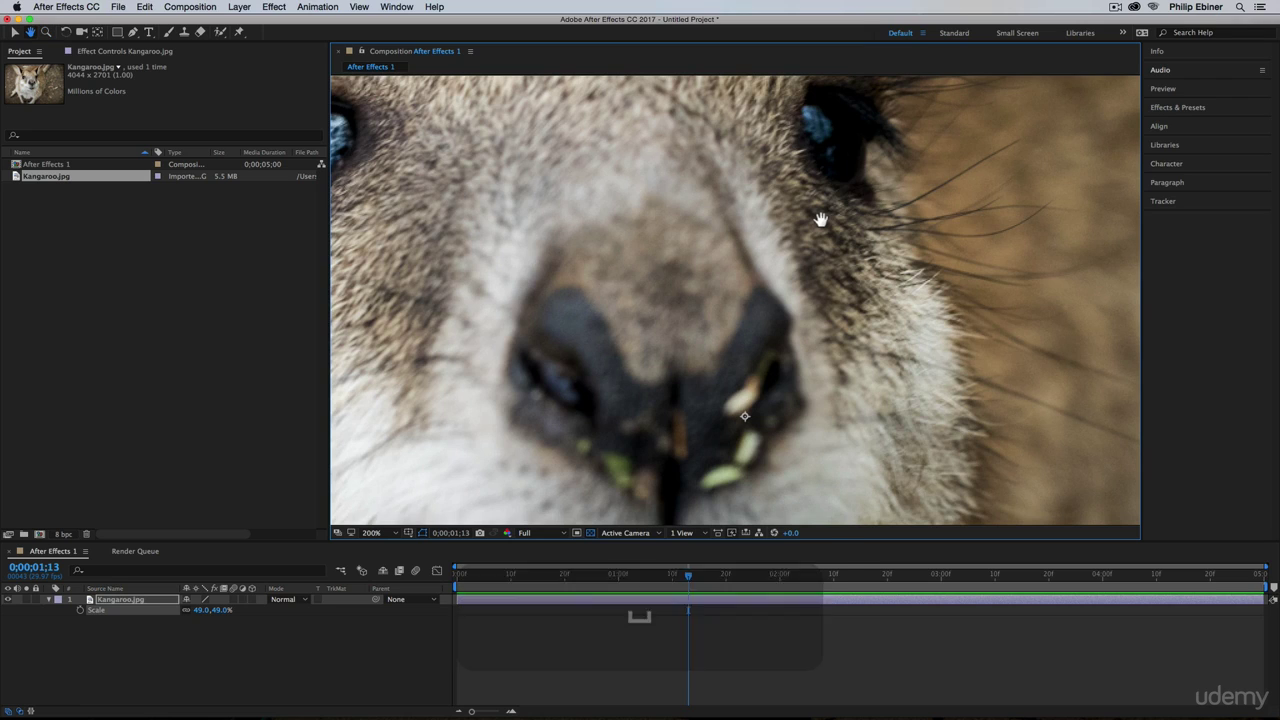
pyautogui.moveTo(920, 172); pyautogui.dragTo(1040, 378)
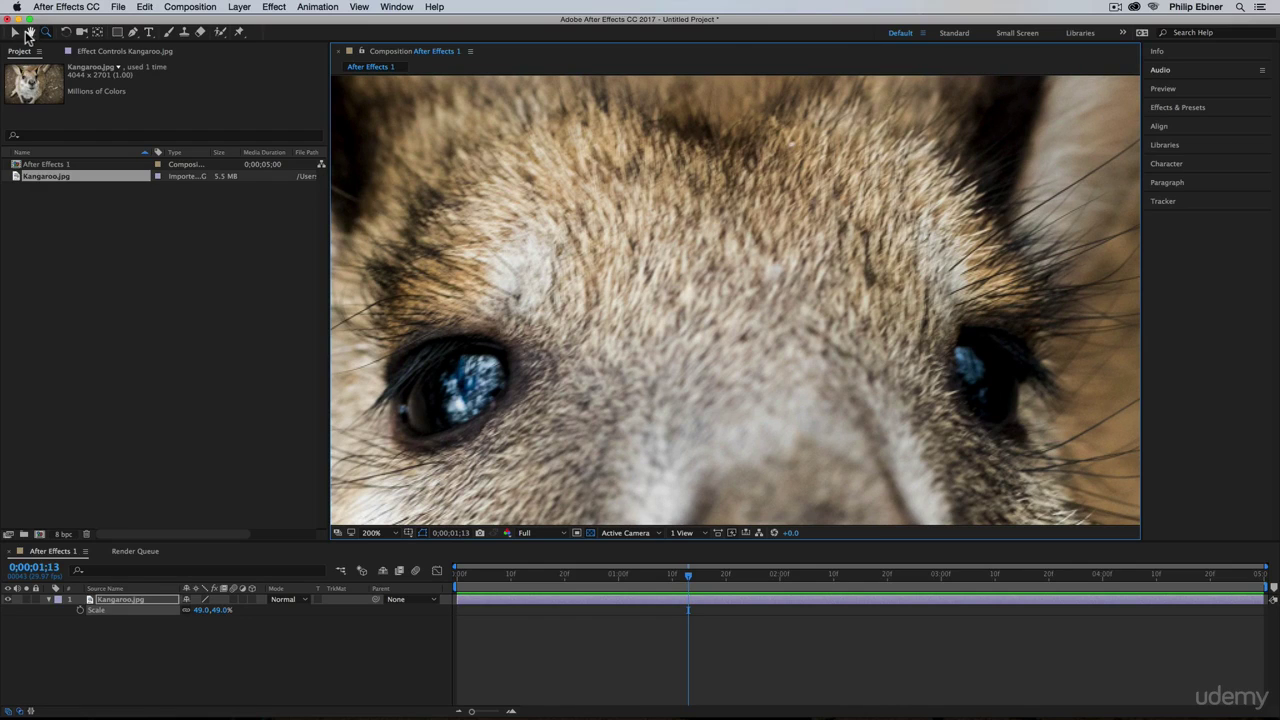
pyautogui.click(15, 33)
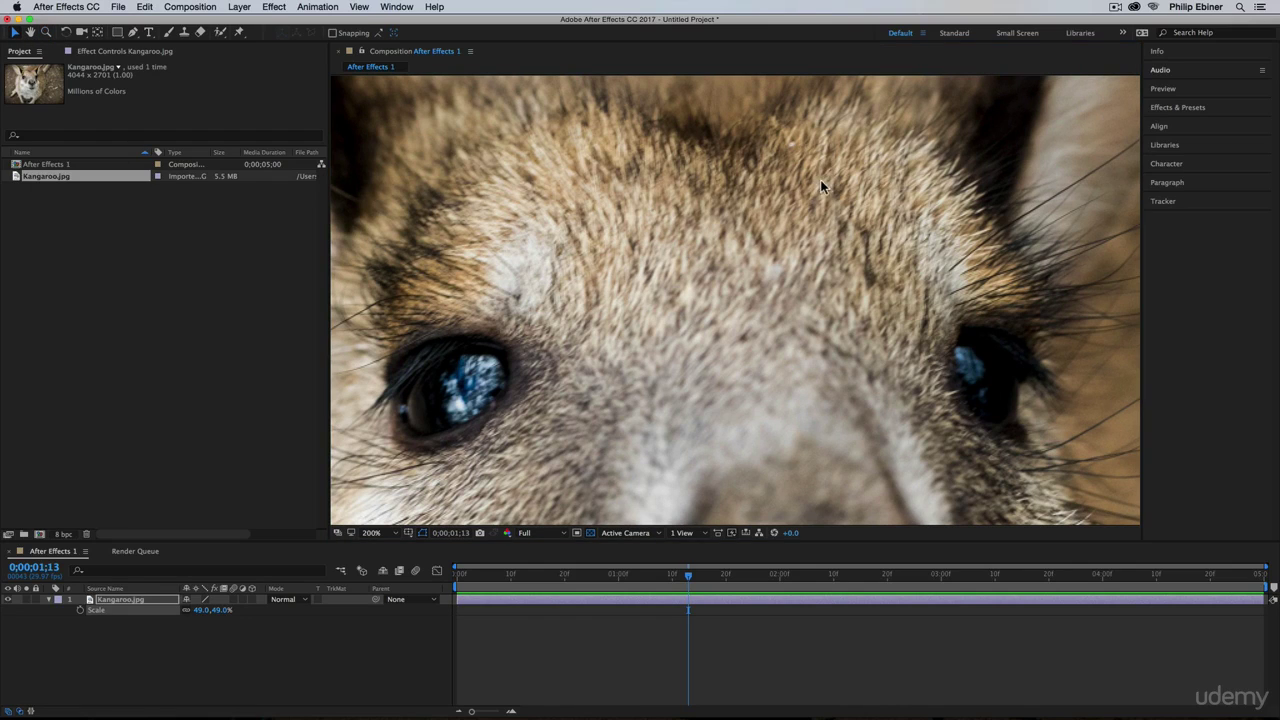
pyautogui.press('space')
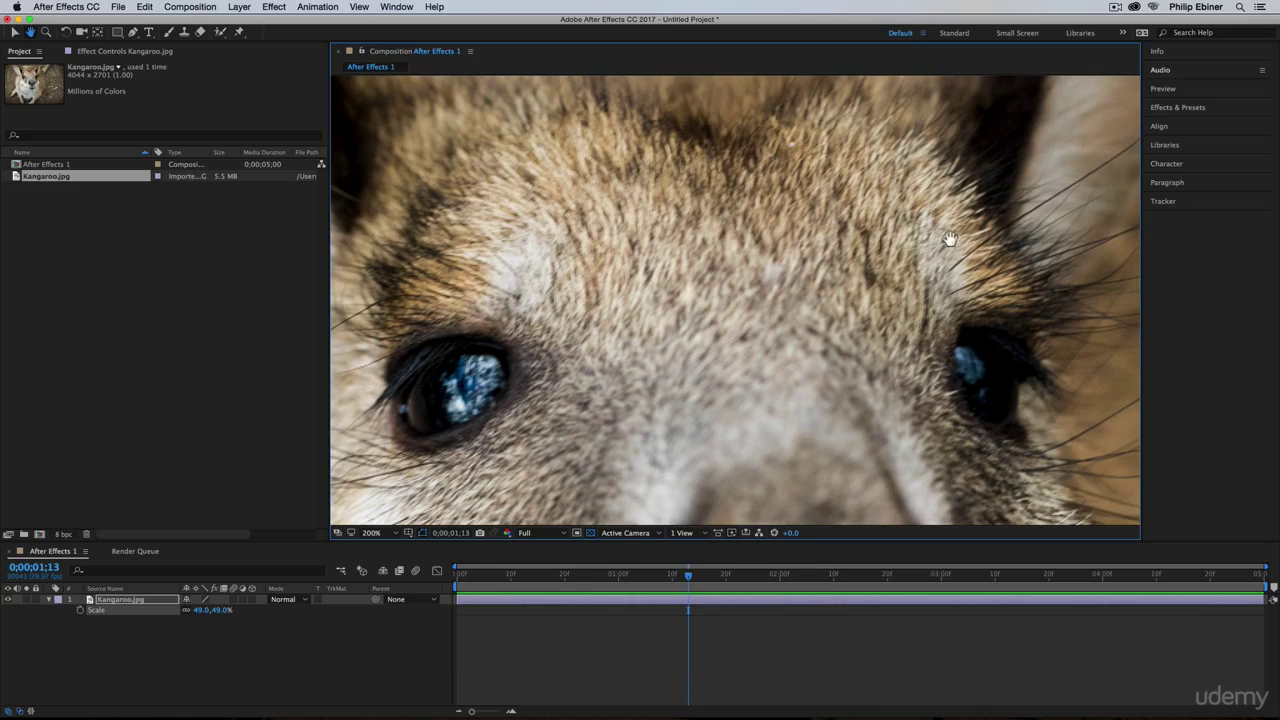
pyautogui.moveTo(926, 245); pyautogui.dragTo(1000, 49)
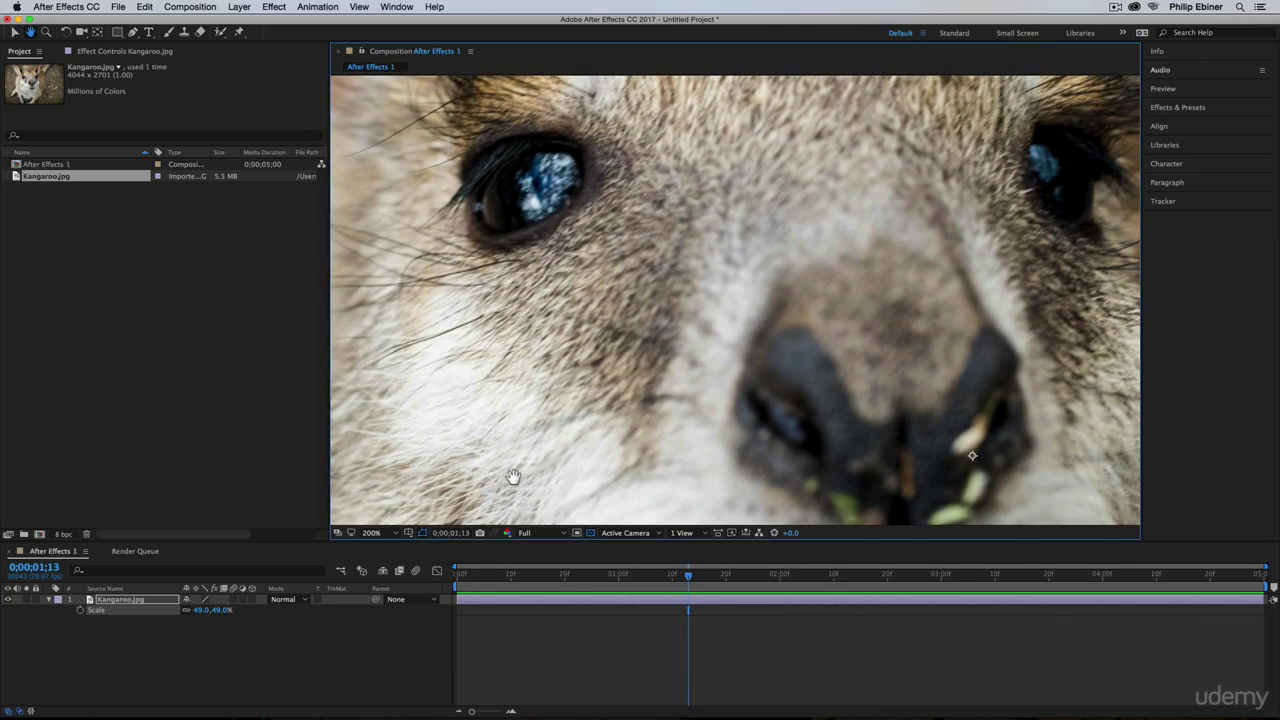
# Set the composition view to 50% magnification and recentre the frame in the viewer.
pyautogui.click(370, 532)
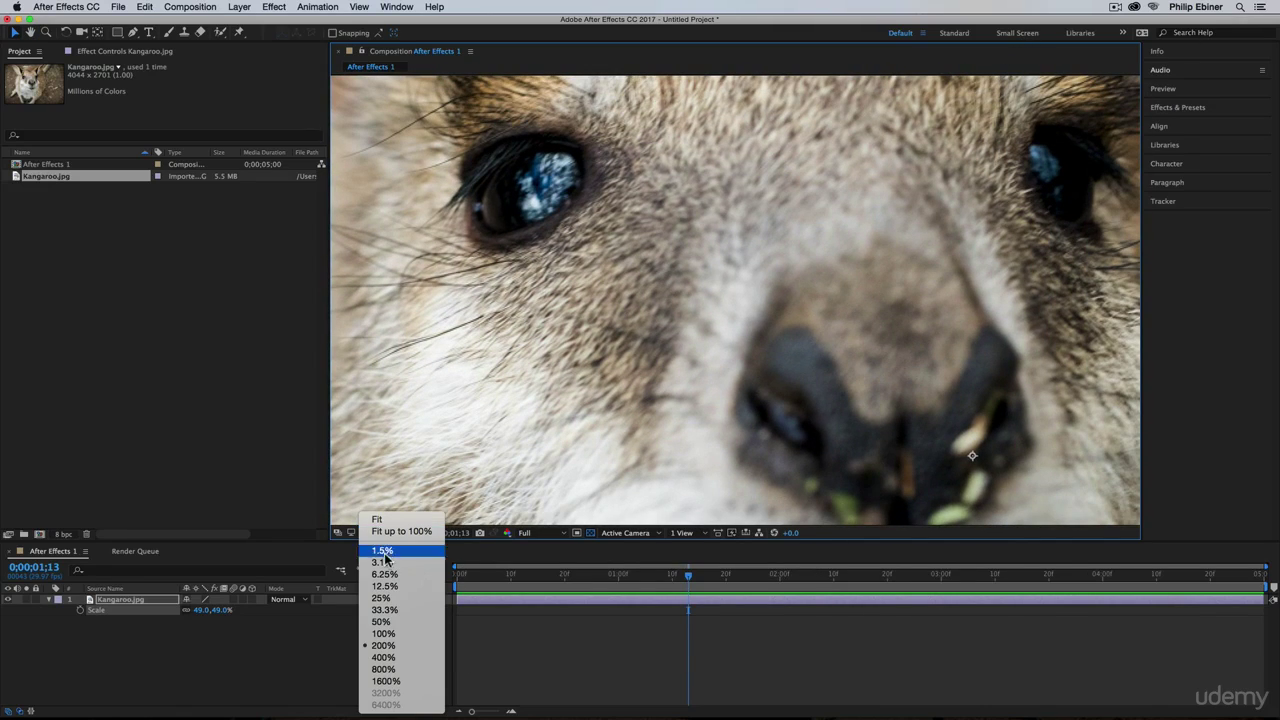
pyautogui.click(383, 621)
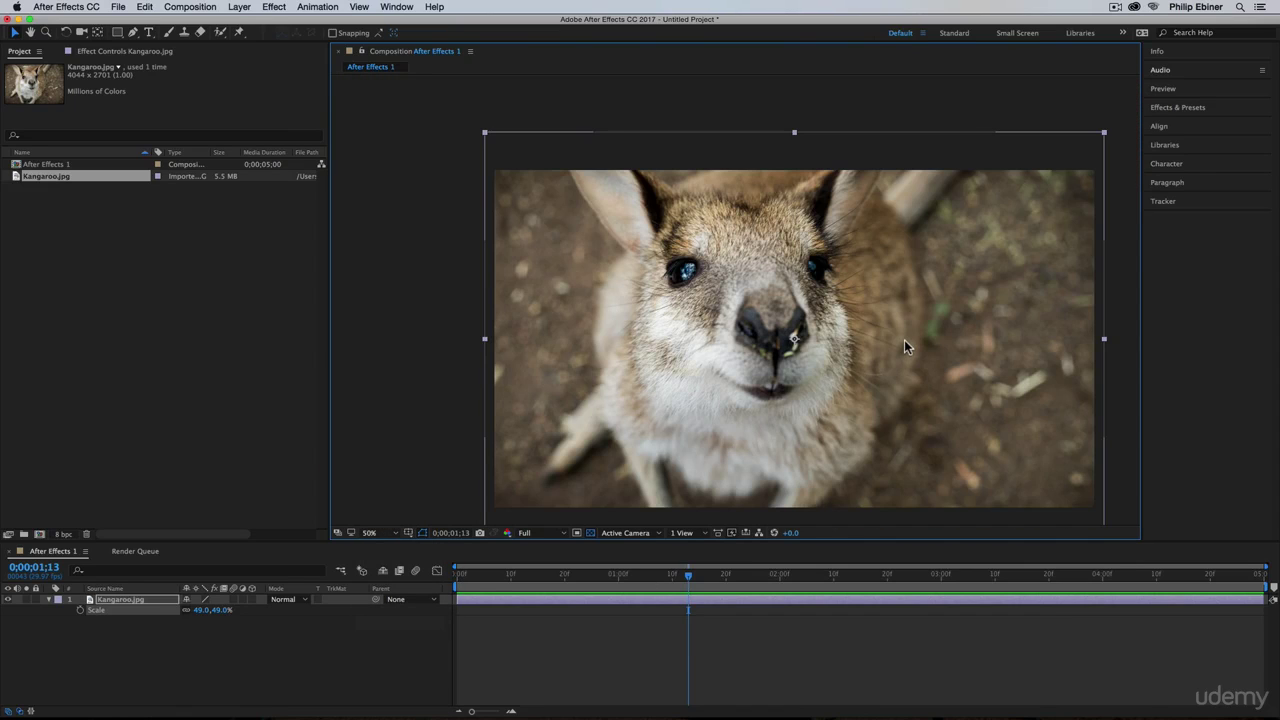
pyautogui.press('space')
pyautogui.moveTo(867, 343); pyautogui.dragTo(752, 289)
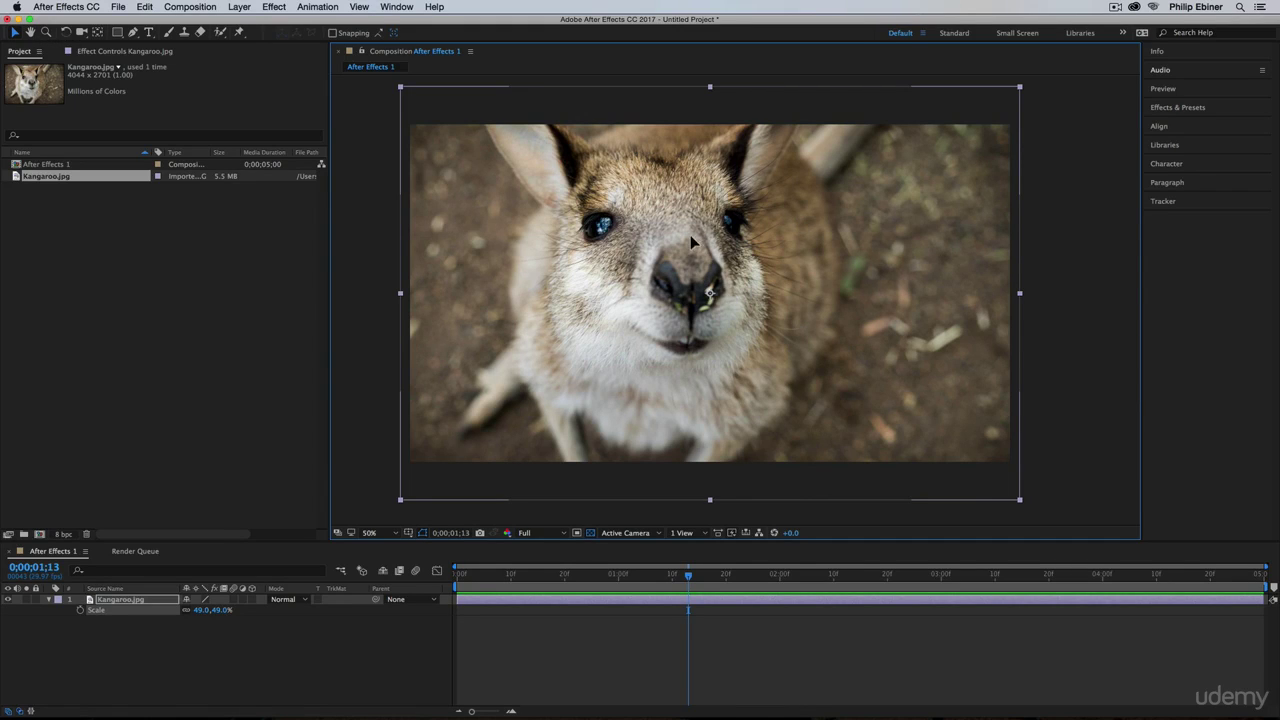
# Nudge the kangaroo layer slightly within the frame and shift the composition view with the Hand tool.
pyautogui.moveTo(690, 235)
pyautogui.mouseDown()
pyautogui.moveTo(849, 181)
pyautogui.moveTo(483, 285)
pyautogui.moveTo(865, 365)
pyautogui.moveTo(527, 228)
pyautogui.moveTo(860, 185)
pyautogui.moveTo(625, 221)
pyautogui.moveTo(905, 224)
pyautogui.moveTo(625, 210)
pyautogui.moveTo(491, 226)
pyautogui.moveTo(648, 346)
pyautogui.moveTo(671, 228)
pyautogui.mouseUp()
pyautogui.press('h')
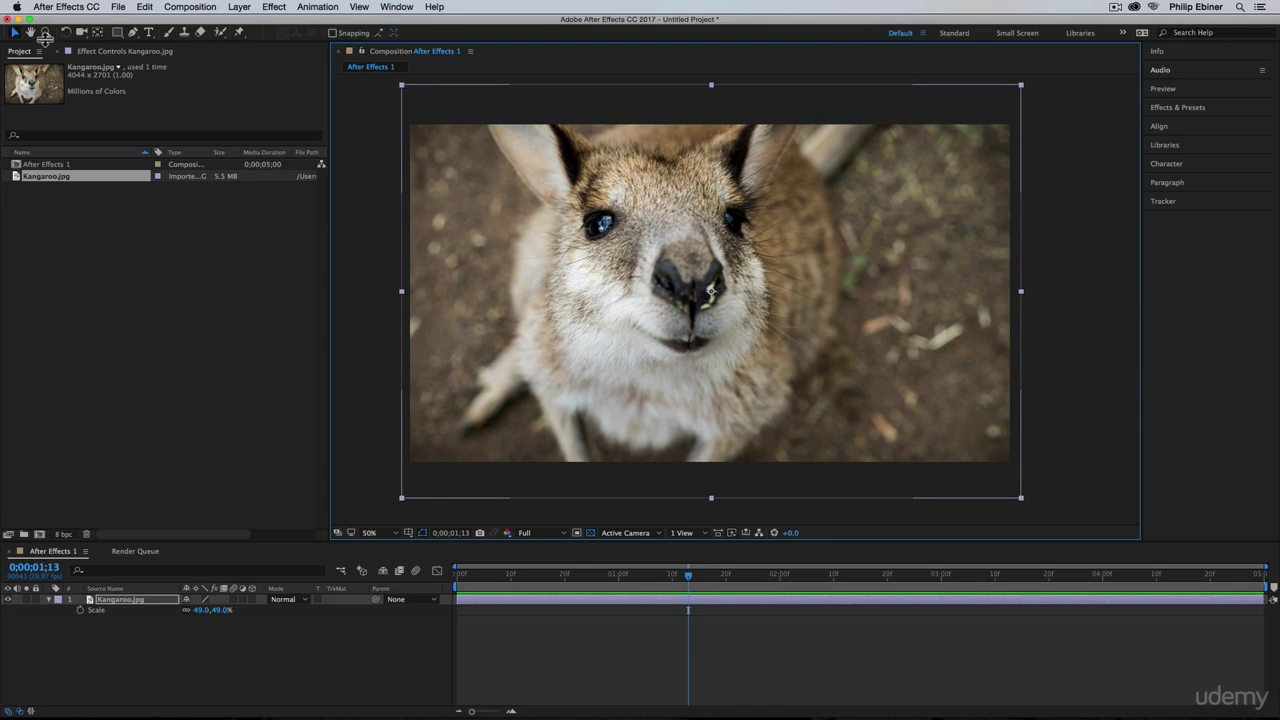
pyautogui.moveTo(806, 306); pyautogui.dragTo(817, 272)
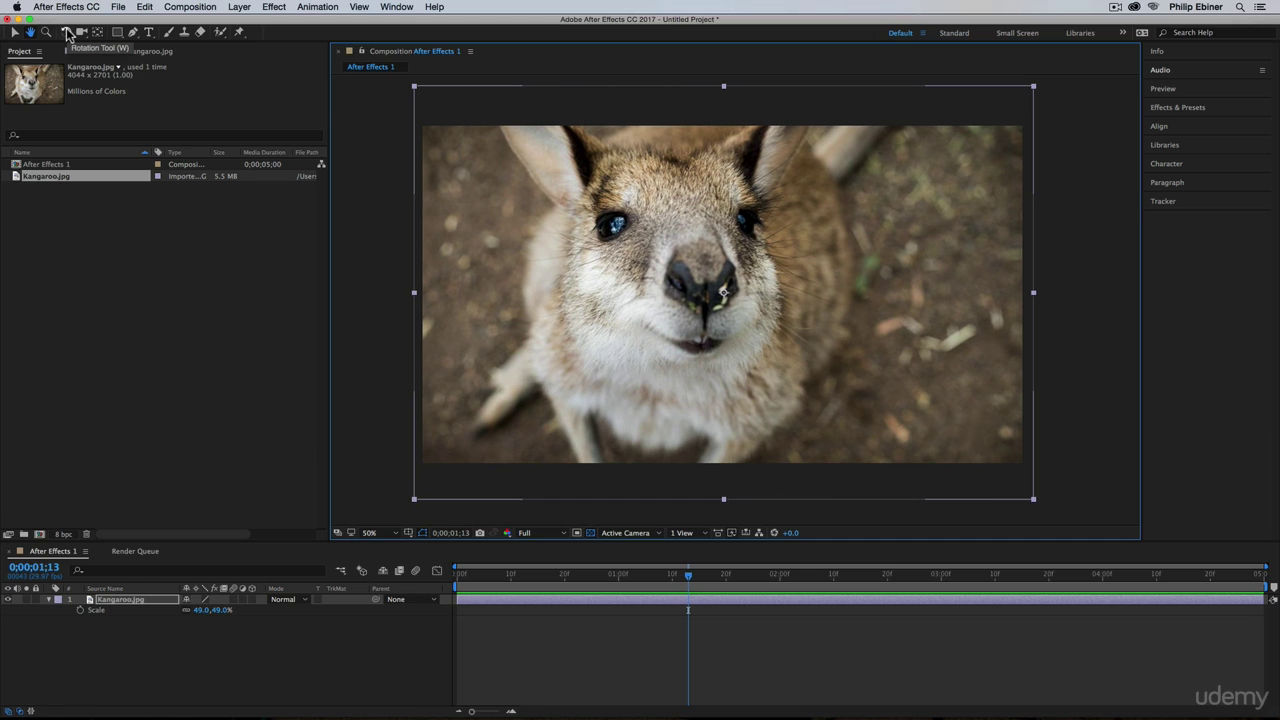
# Rotate the kangaroo layer counterclockwise with the Rotation tool, and undo the rotation.
pyautogui.click(67, 33)
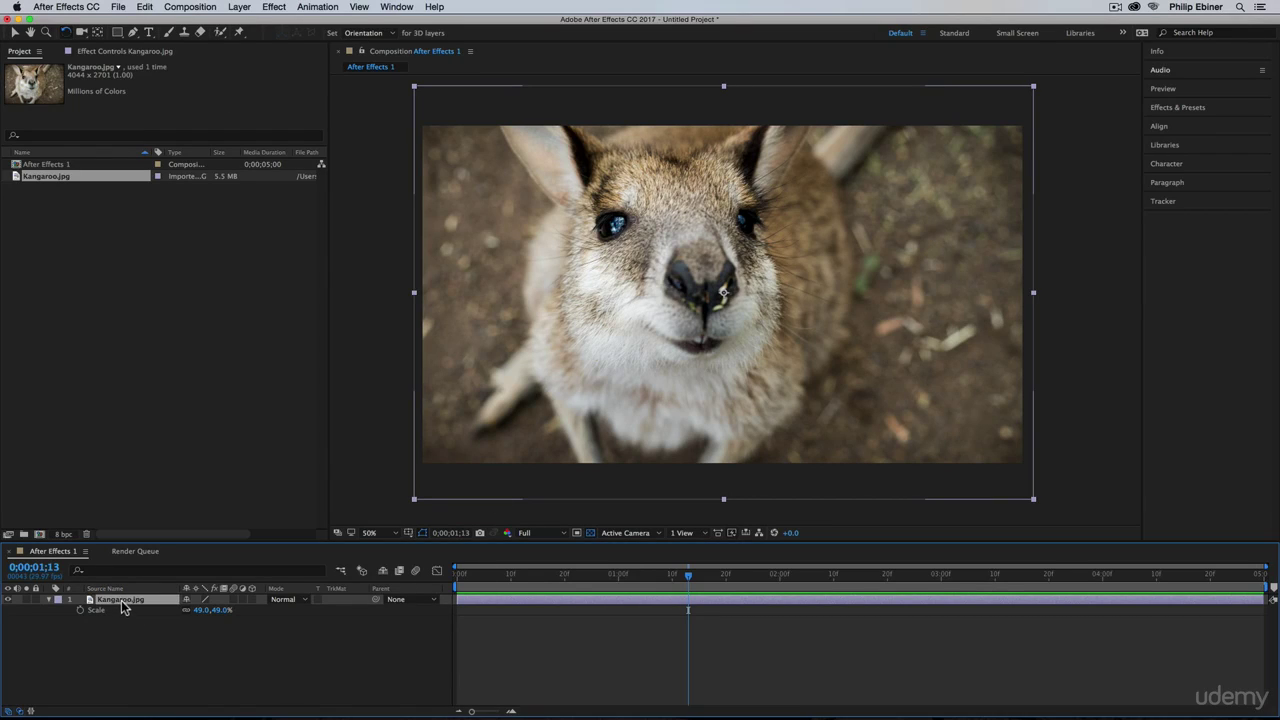
pyautogui.moveTo(918, 250); pyautogui.dragTo(953, 176)
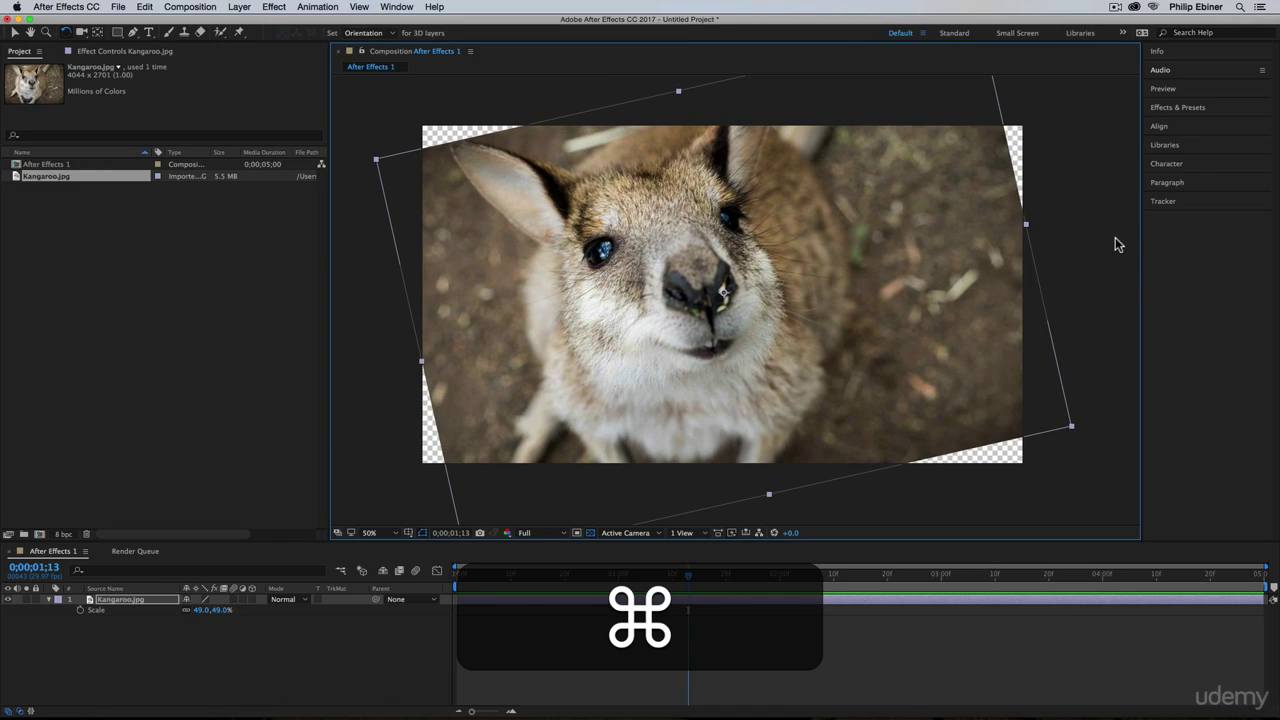
pyautogui.press('super+z')
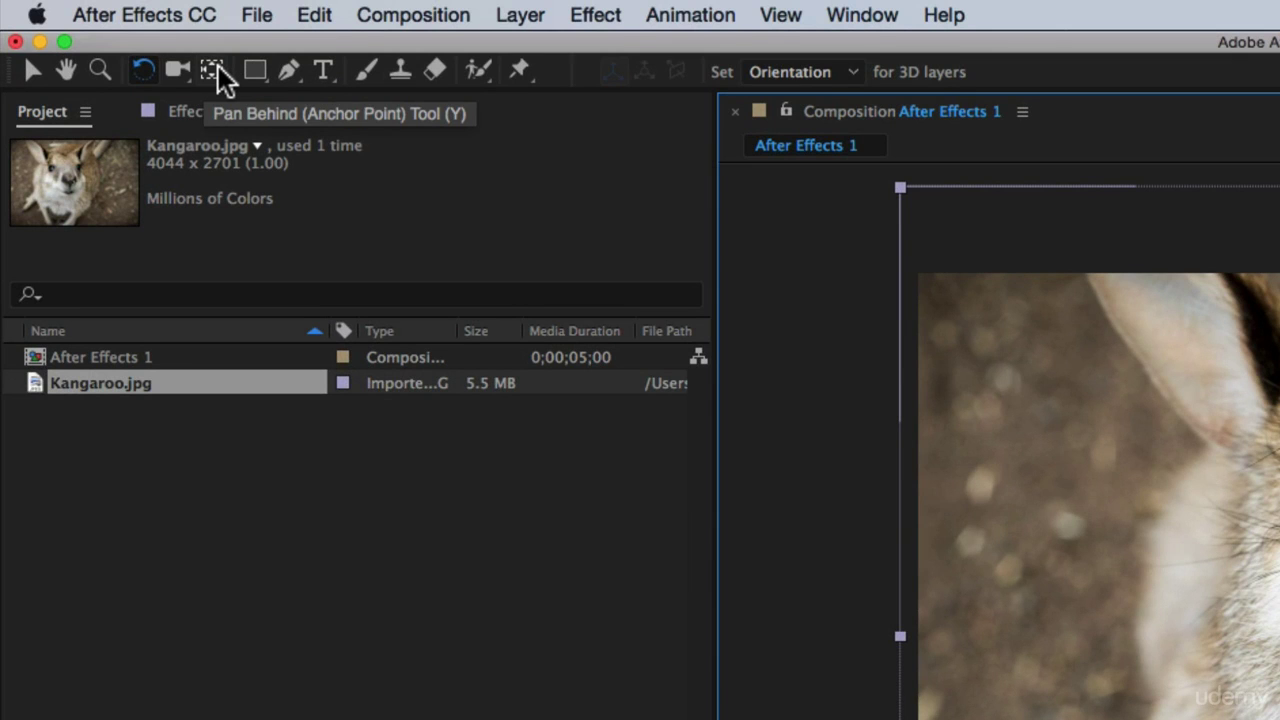
# Activate the Pan Behind (Anchor Point) tool and set the Kangaroo.jpg layer's scale to 50%.
pyautogui.click(214, 69)
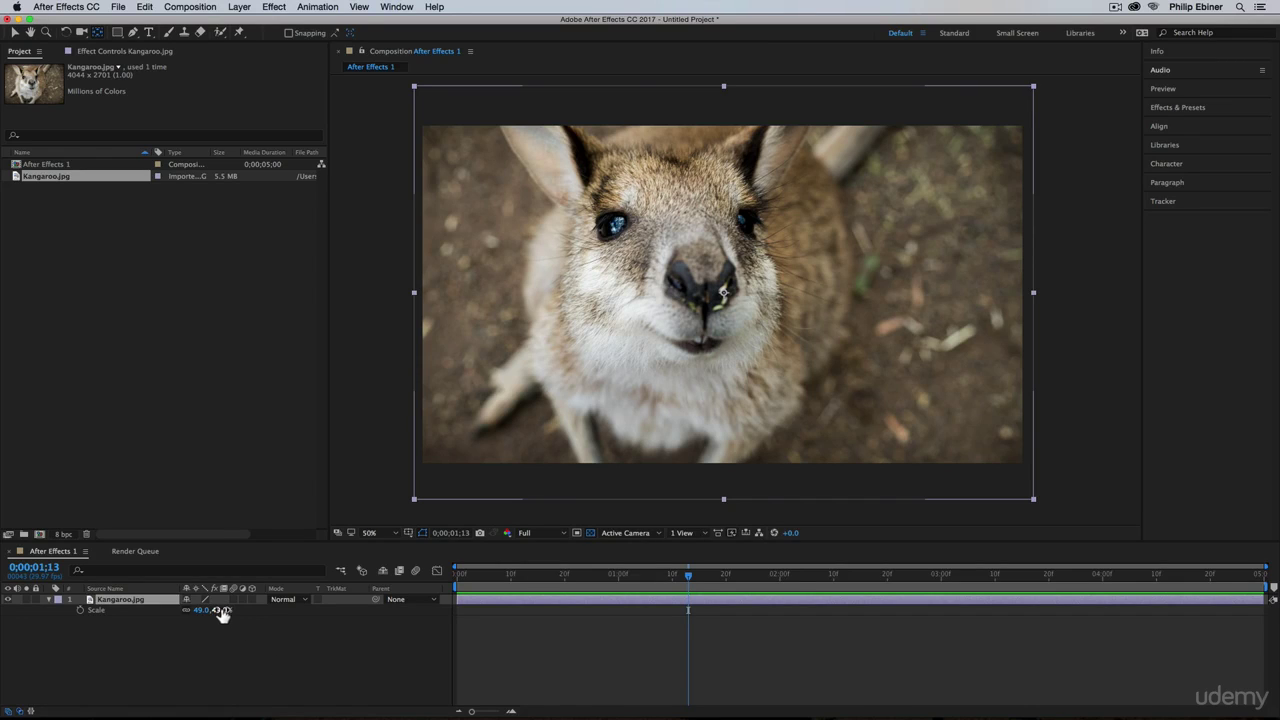
pyautogui.moveTo(223, 611); pyautogui.dragTo(253, 639)
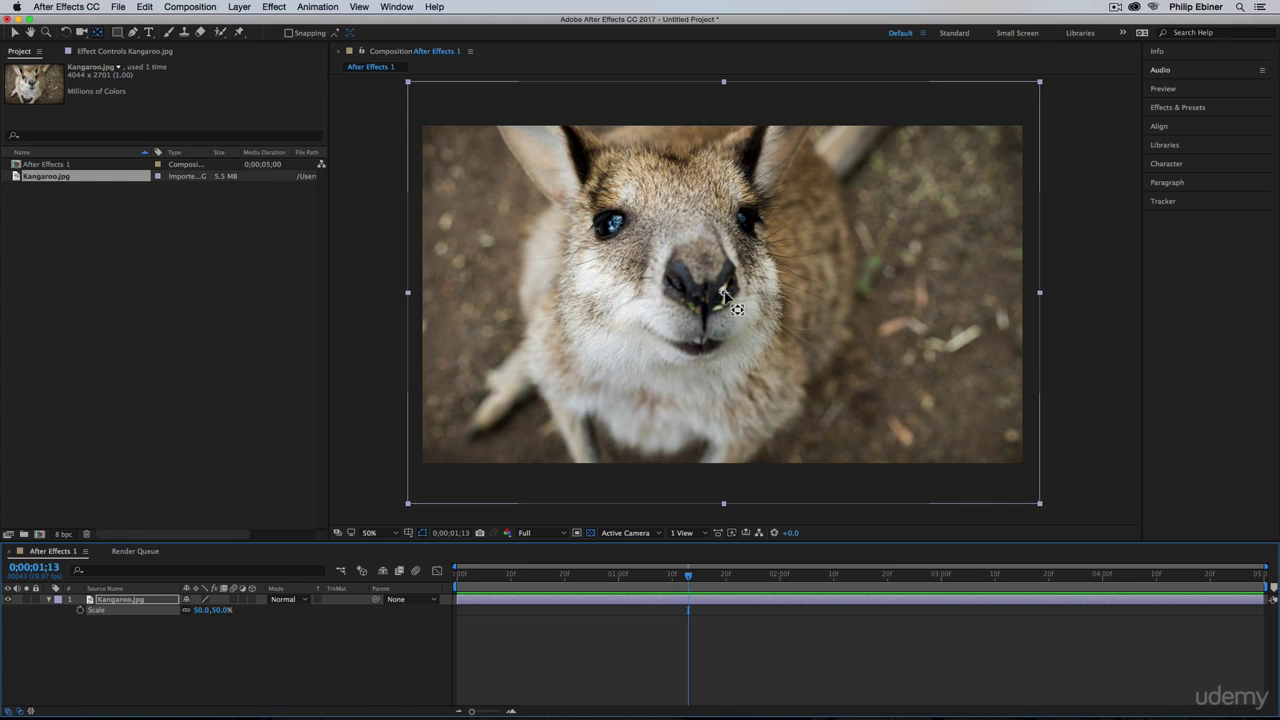
# Move the kangaroo layer's anchor point near the photo's lower-left corner and test scaling and rotating the layer around it.
pyautogui.click(727, 296)
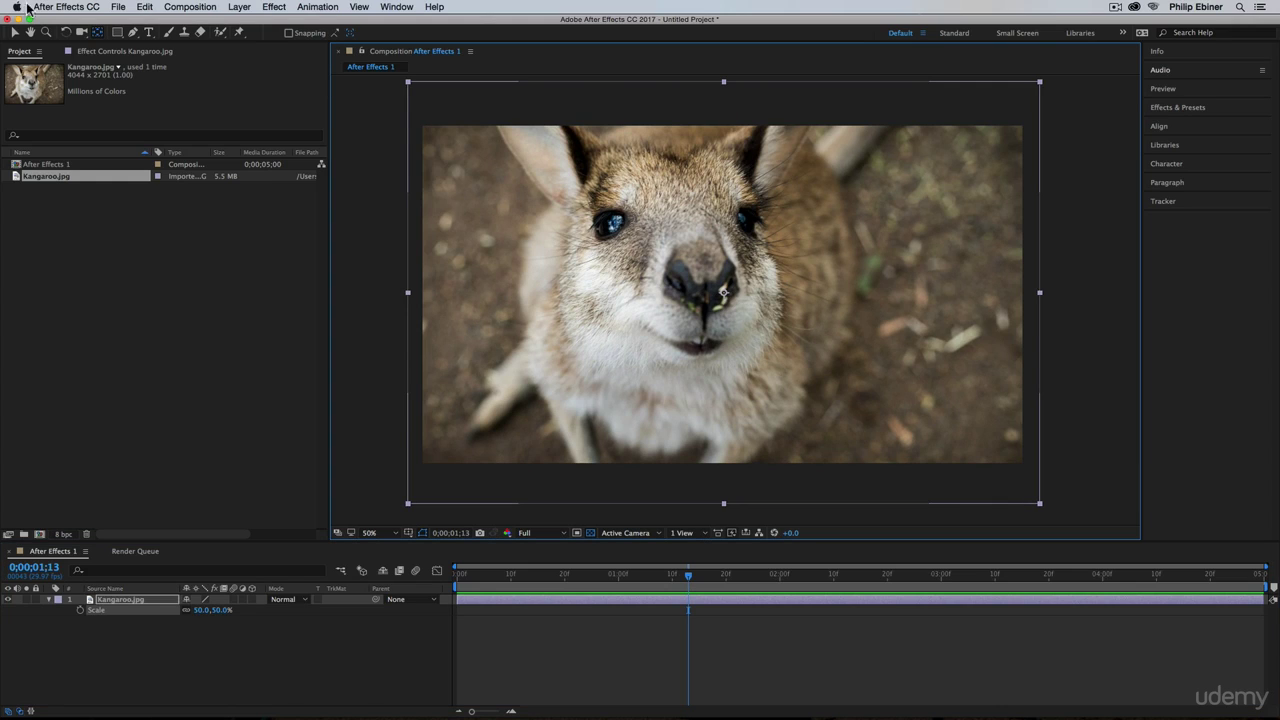
pyautogui.click(98, 32)
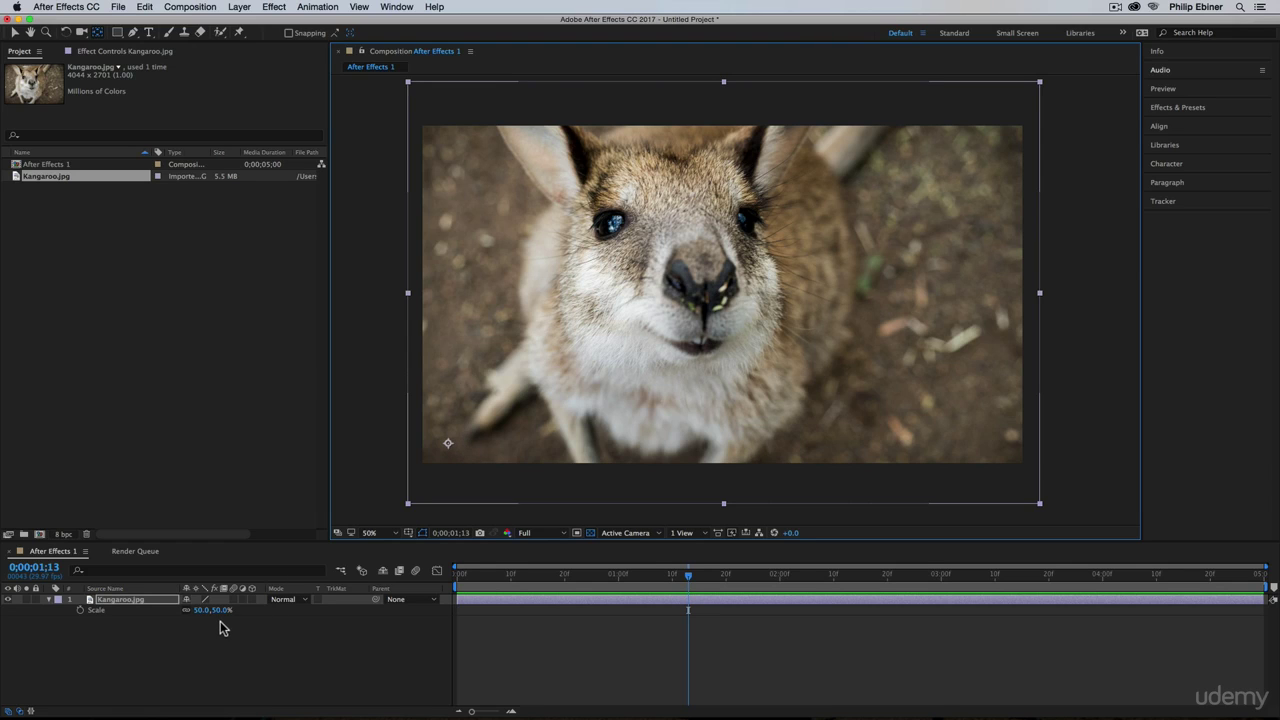
pyautogui.moveTo(211, 610)
pyautogui.mouseDown()
pyautogui.moveTo(197, 615)
pyautogui.moveTo(228, 624)
pyautogui.mouseUp()
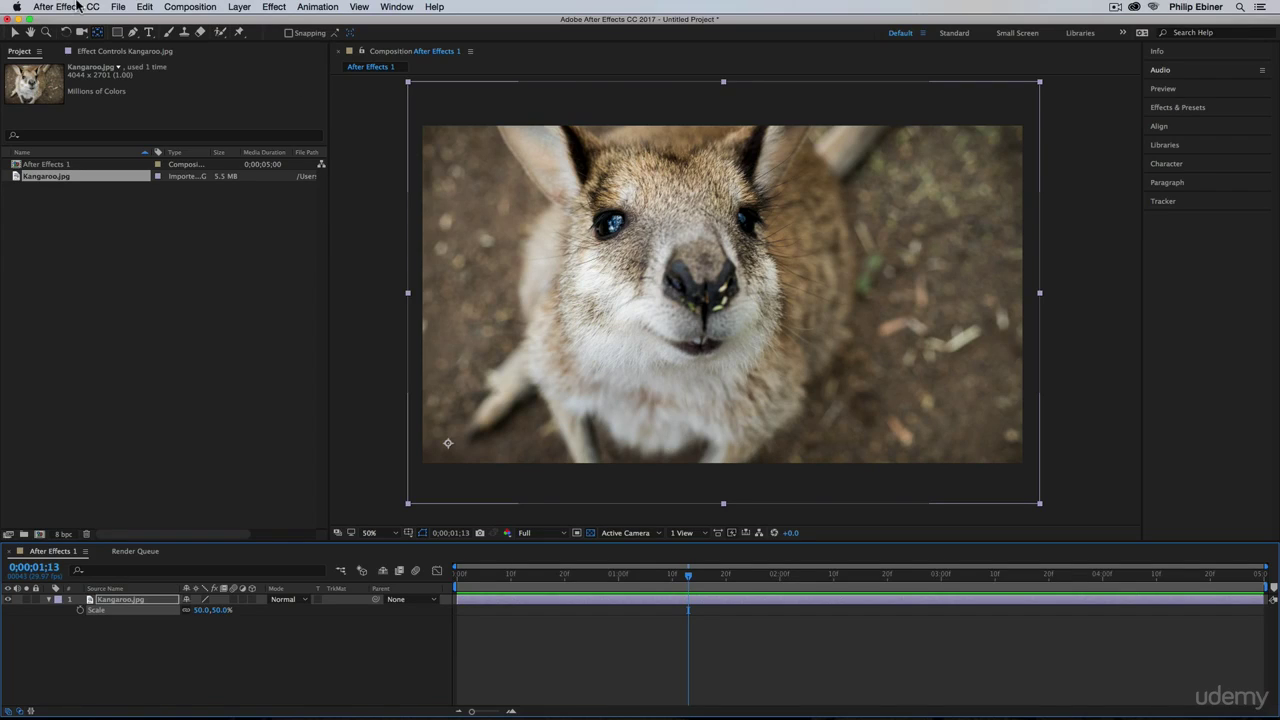
pyautogui.click(67, 32)
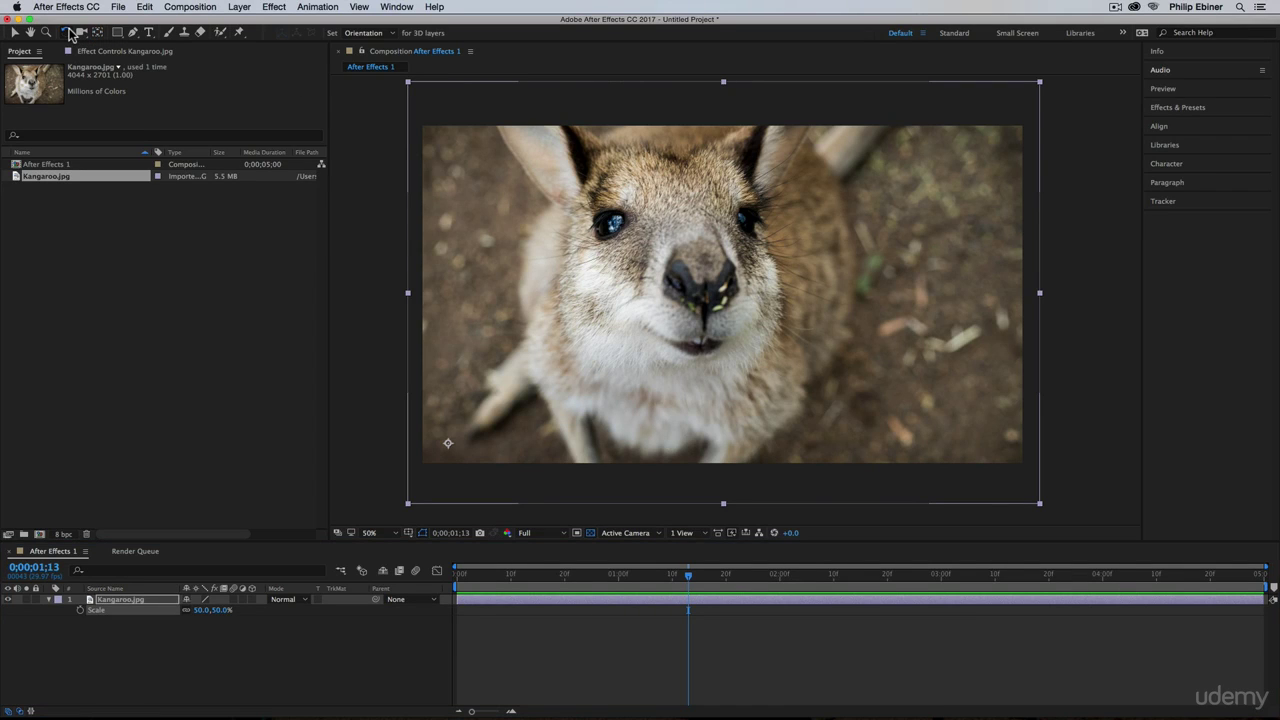
pyautogui.moveTo(866, 330); pyautogui.dragTo(825, 393)
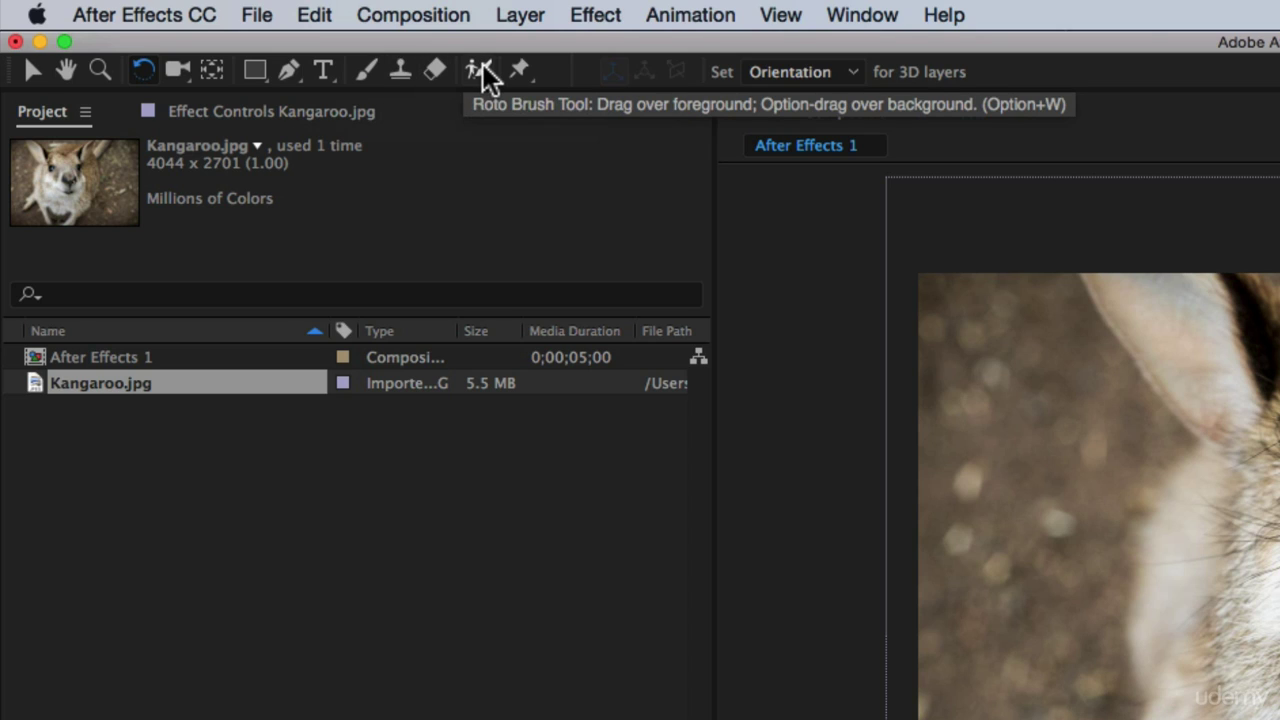
# Activate the Rectangle tool and view the other available shape tool variants.
pyautogui.click(256, 71)
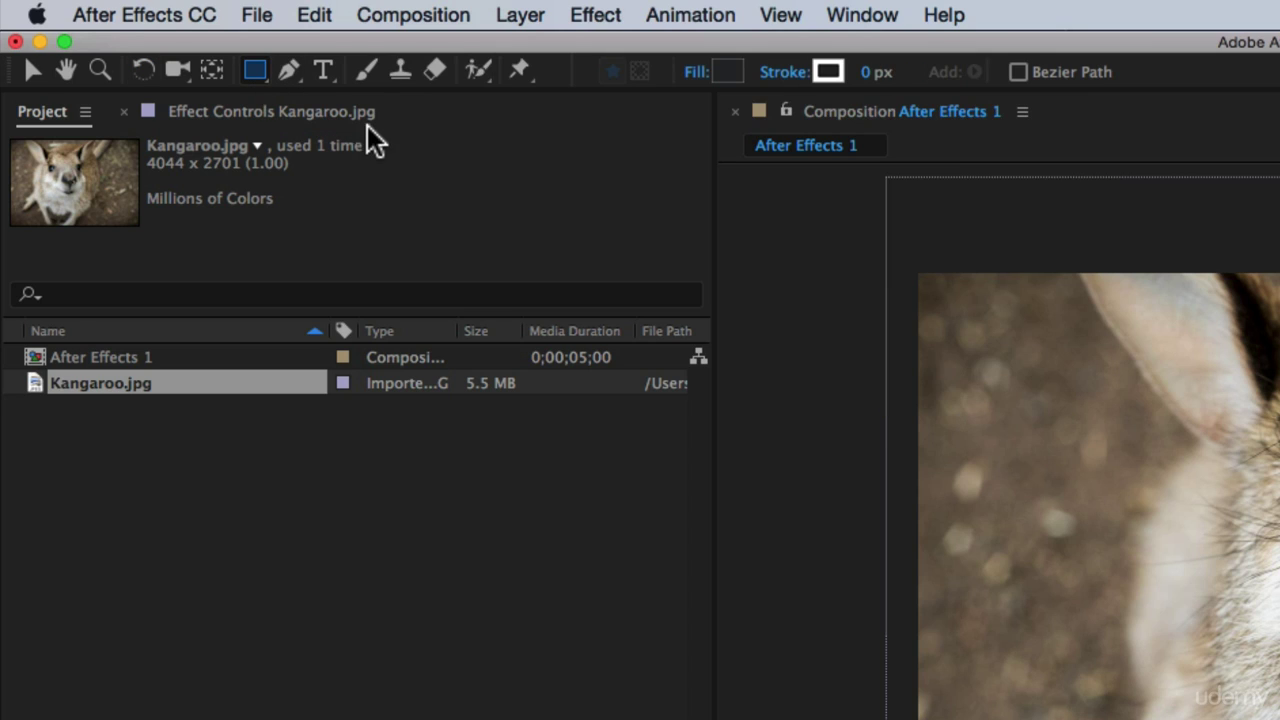
pyautogui.click(257, 72)
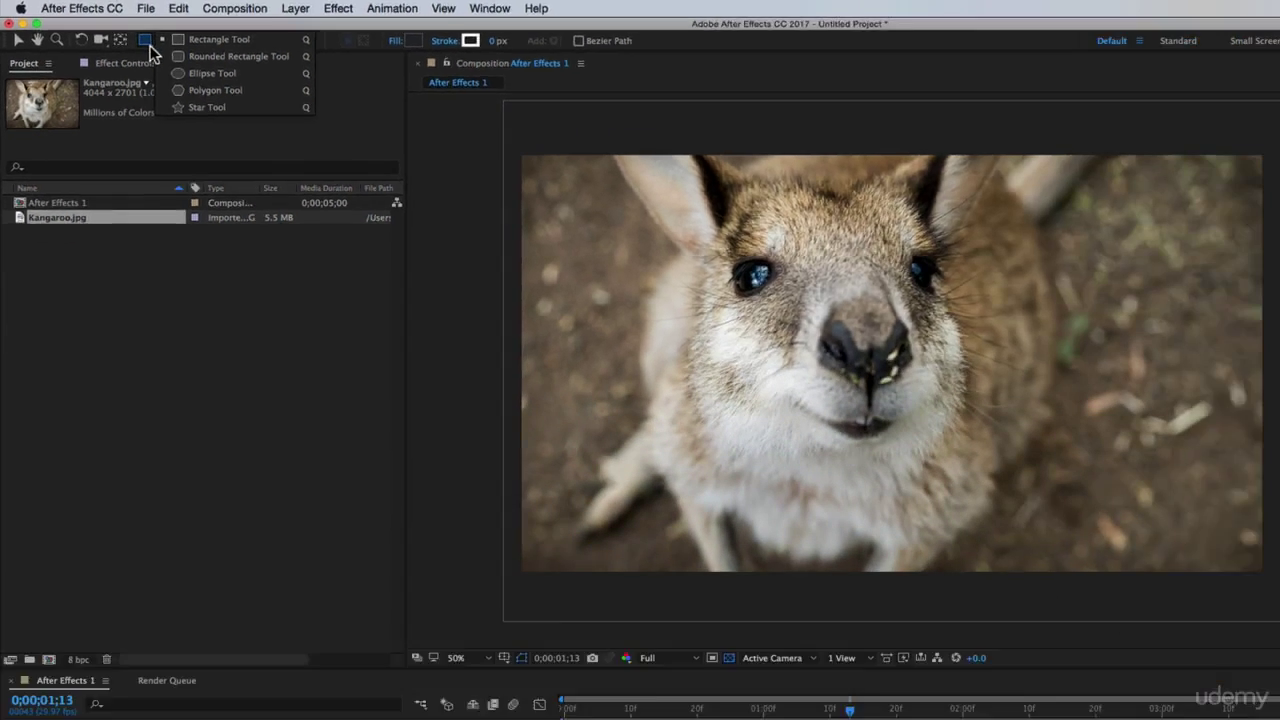
pyautogui.click(257, 75)
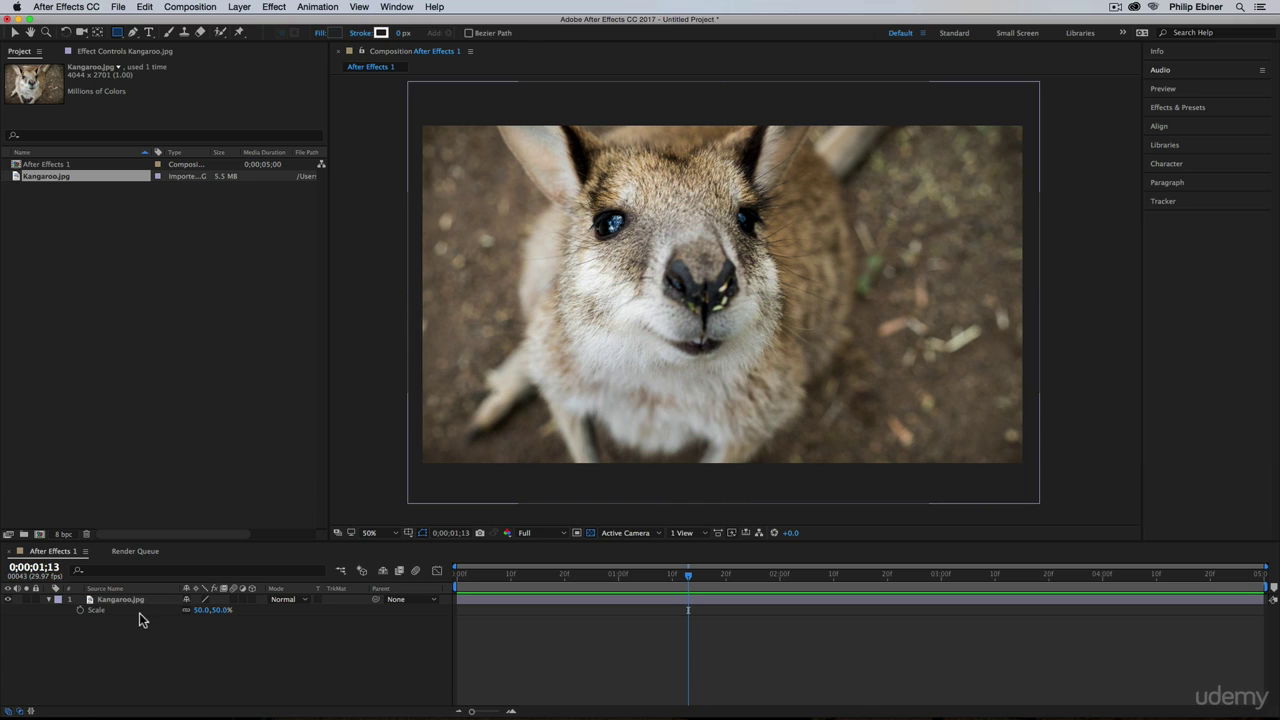
# With no layer selected, draw a wide rectangle shape over the kangaroo's face and delete the resulting shape layer.
pyautogui.click(493, 600)
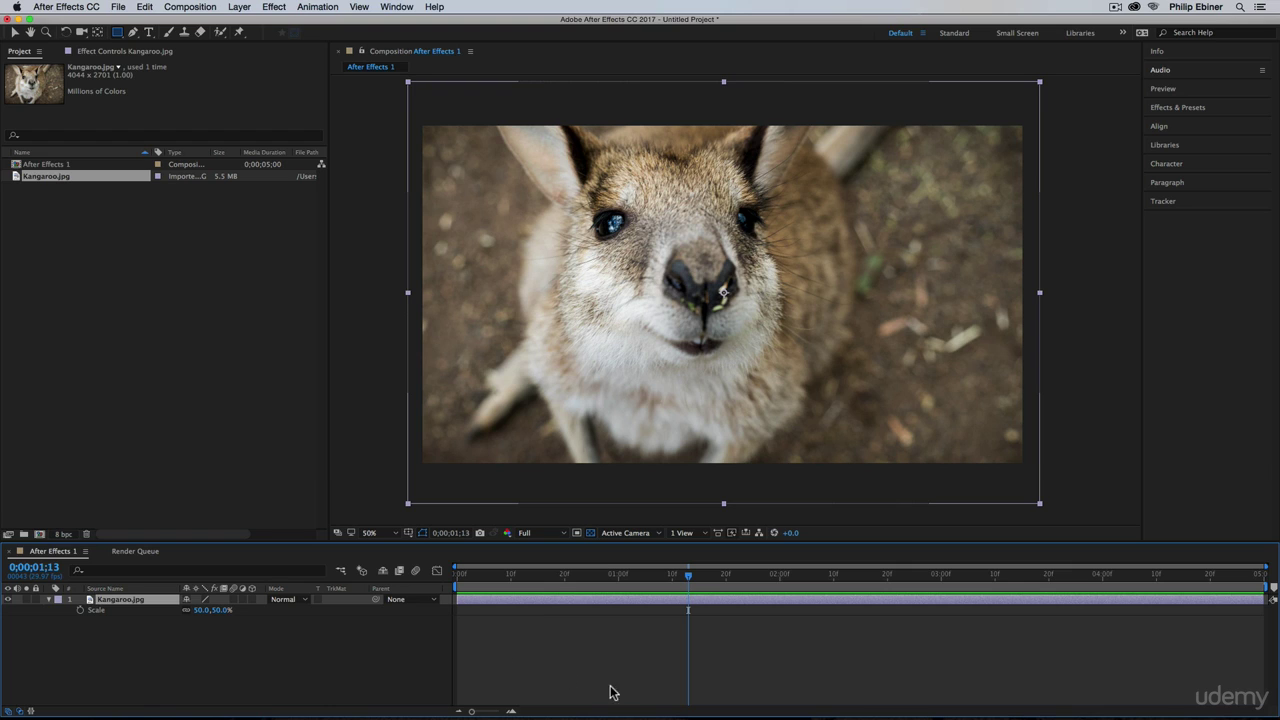
pyautogui.click(668, 672)
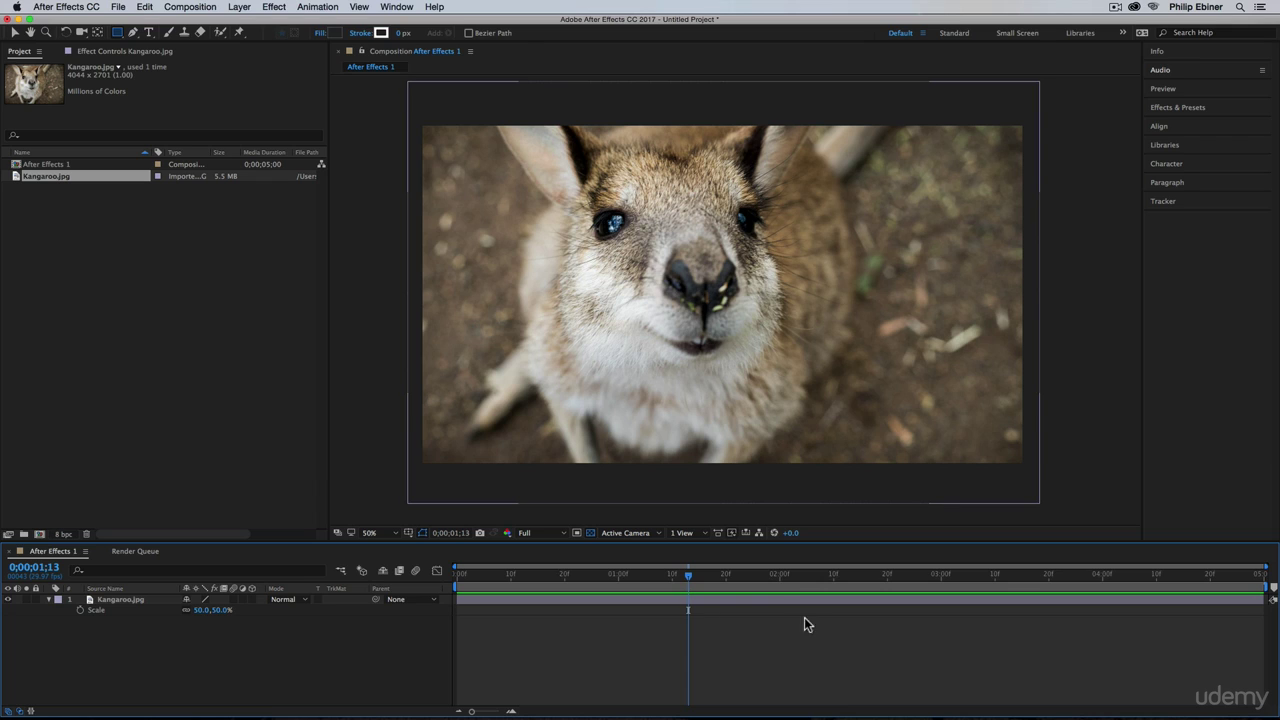
pyautogui.click(118, 33)
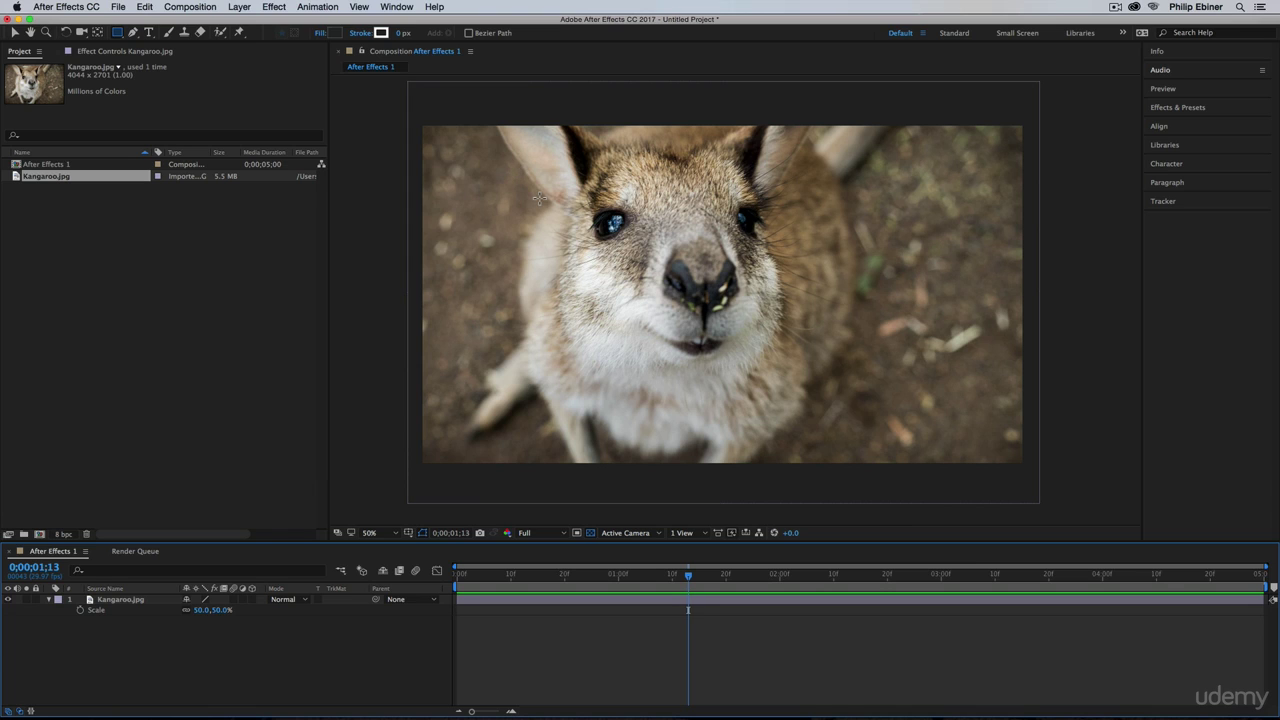
pyautogui.moveTo(538, 198)
pyautogui.mouseDown()
pyautogui.moveTo(590, 270)
pyautogui.moveTo(776, 340)
pyautogui.moveTo(874, 405)
pyautogui.moveTo(966, 436)
pyautogui.moveTo(833, 363)
pyautogui.moveTo(686, 214)
pyautogui.moveTo(886, 409)
pyautogui.moveTo(918, 410)
pyautogui.moveTo(904, 224)
pyautogui.moveTo(940, 404)
pyautogui.moveTo(678, 318)
pyautogui.moveTo(905, 381)
pyautogui.moveTo(882, 298)
pyautogui.moveTo(919, 369)
pyautogui.mouseUp()
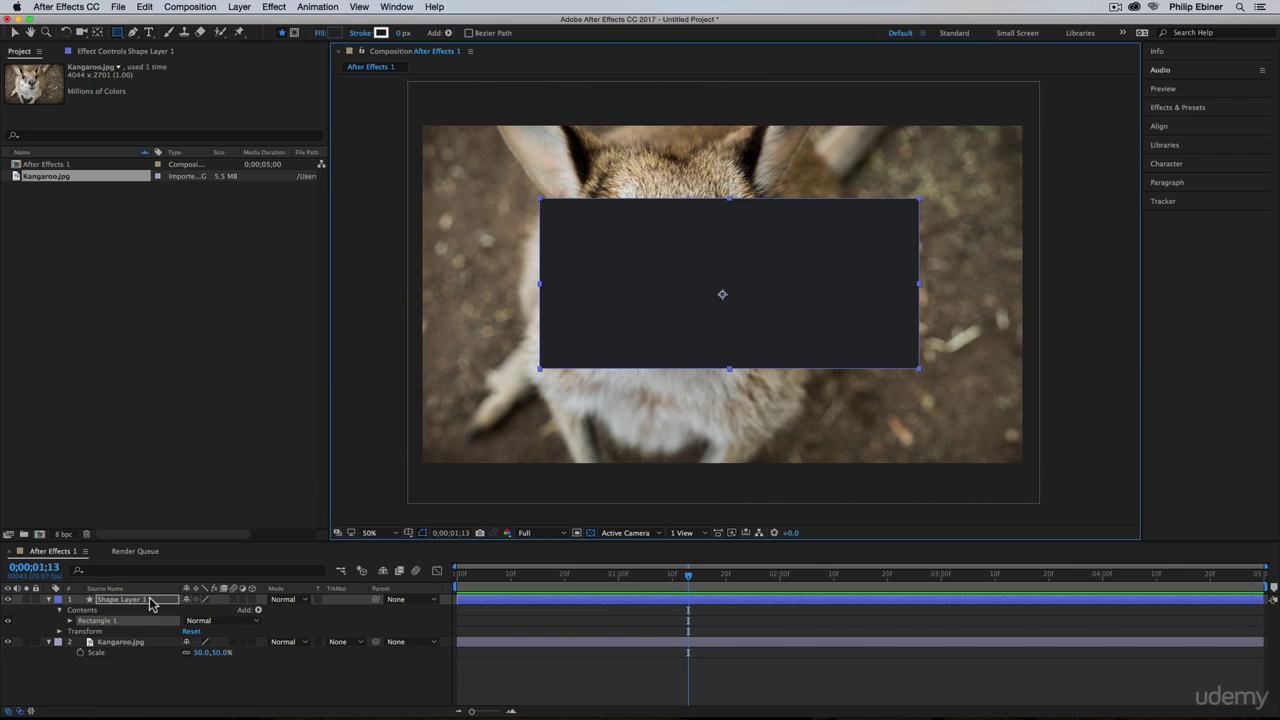
pyautogui.press('BackSpace')
pyautogui.press('BackSpace')
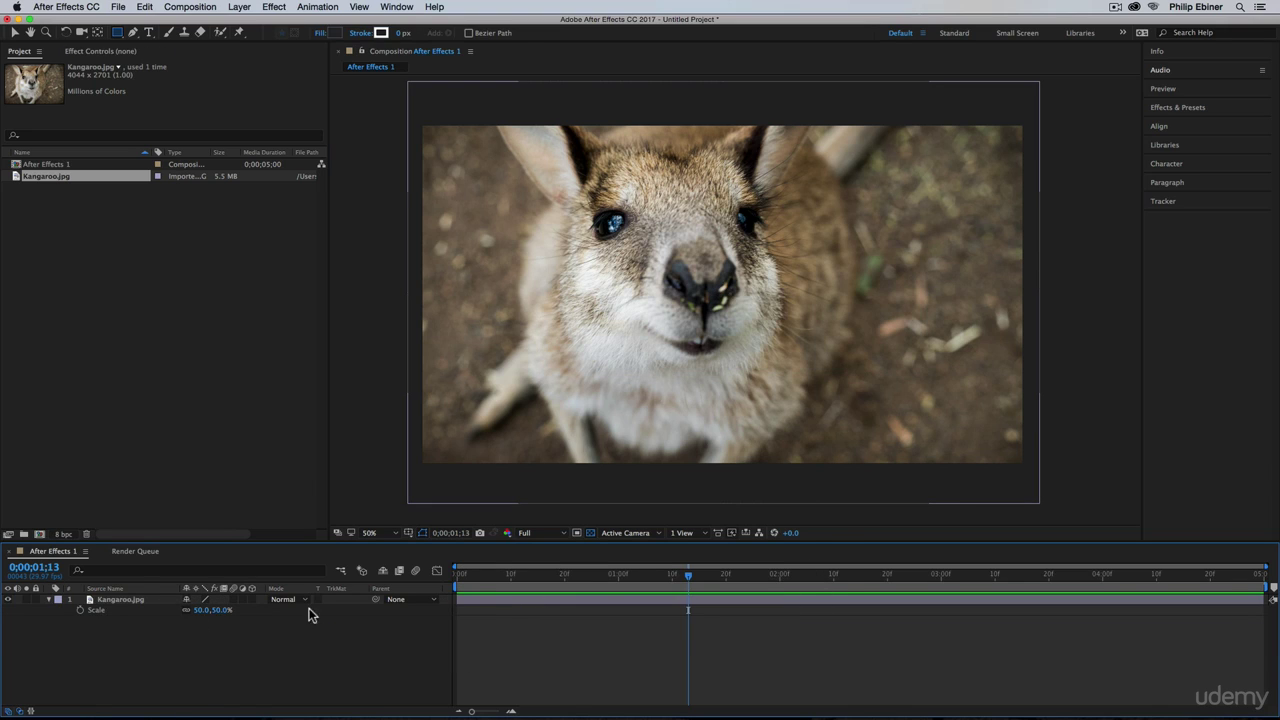
# Draw a rectangular mask around the kangaroo's face on the Kangaroo.jpg layer, and undo the mask.
pyautogui.click(535, 601)
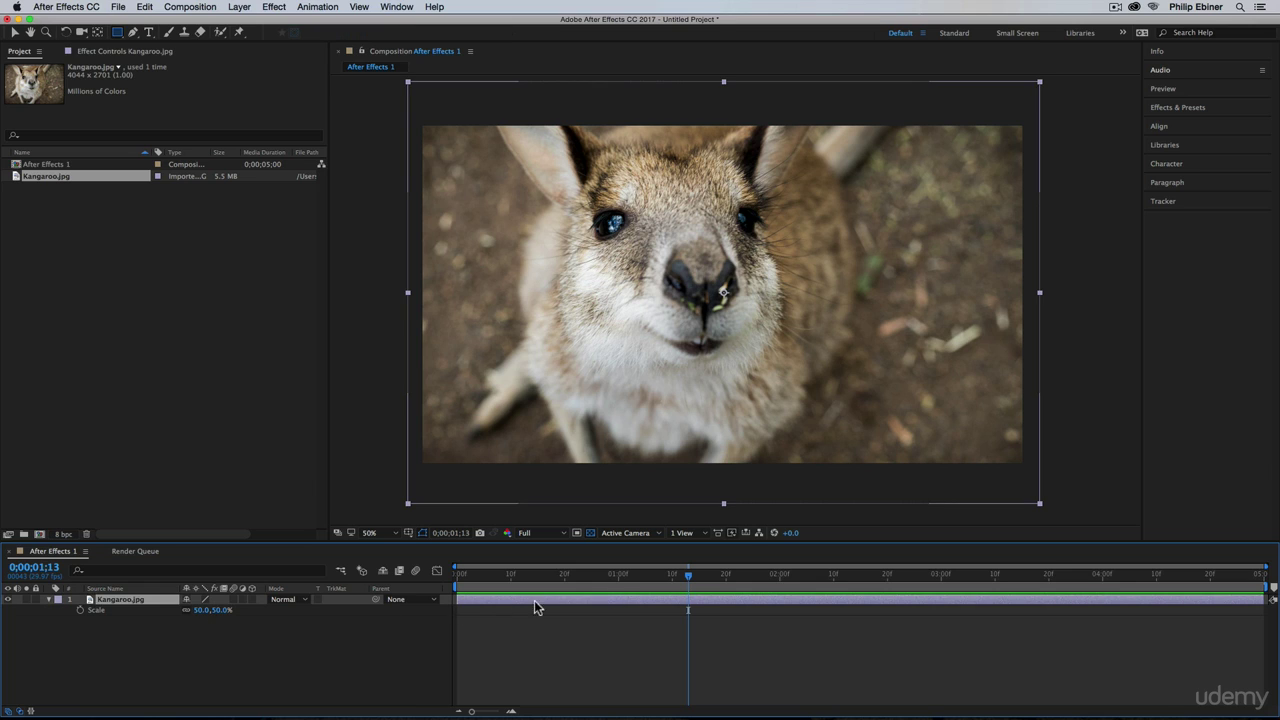
pyautogui.click(119, 33)
pyautogui.moveTo(540, 186); pyautogui.dragTo(895, 376)
pyautogui.moveTo(898, 380); pyautogui.dragTo(917, 417)
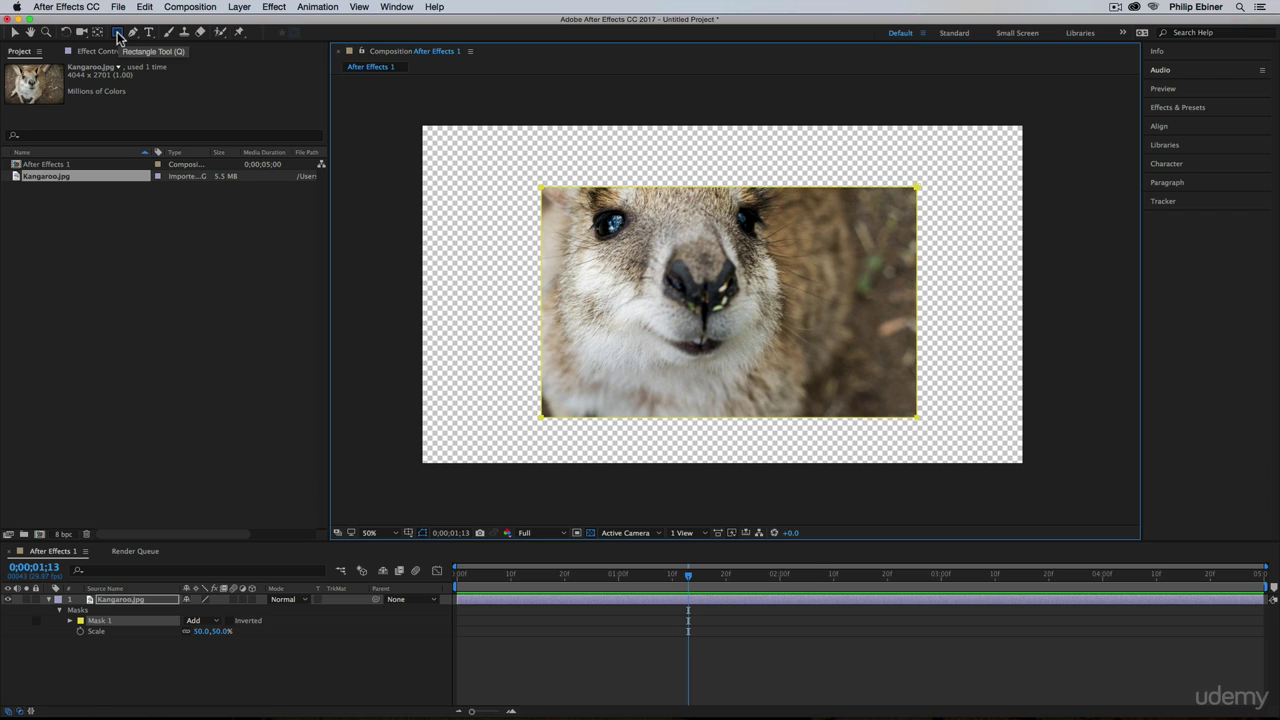
pyautogui.press('super+z')
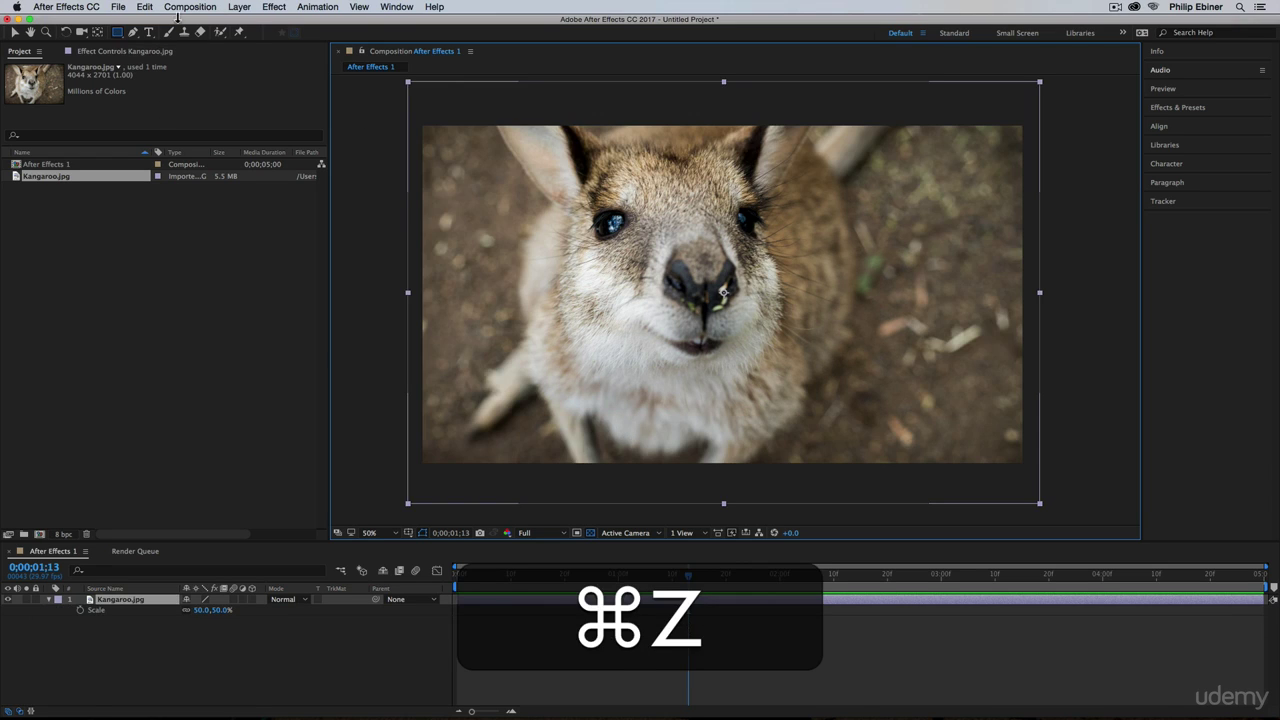
# Draw an elliptical mask around the kangaroo's face on the Kangaroo.jpg layer with the Ellipse tool, and undo it.
pyautogui.moveTo(117, 32); pyautogui.dragTo(158, 62)
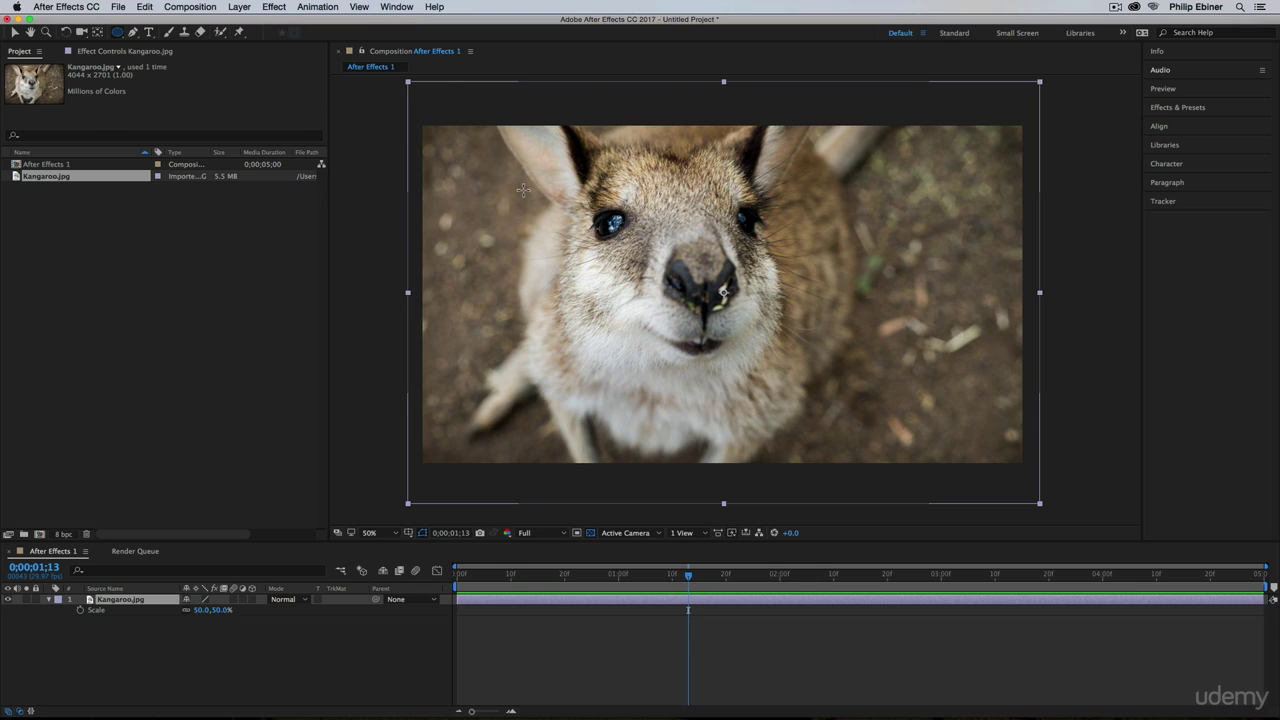
pyautogui.moveTo(557, 150); pyautogui.dragTo(813, 389)
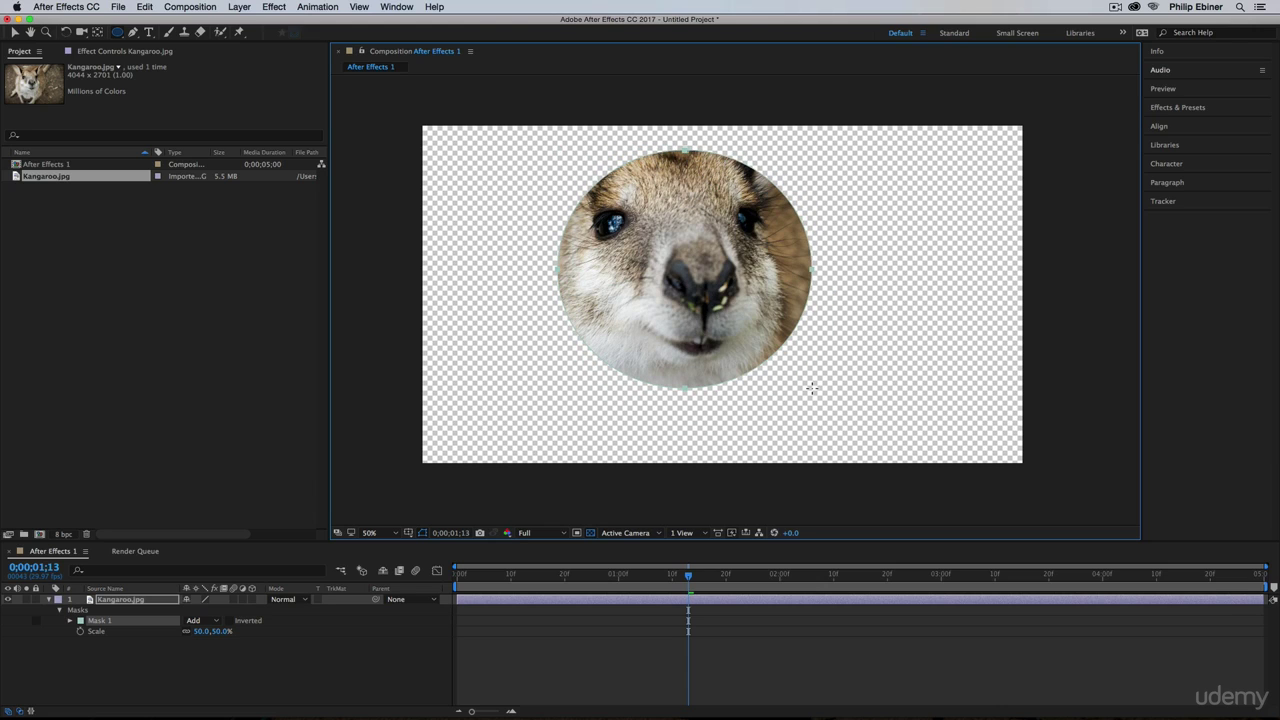
pyautogui.click(737, 650)
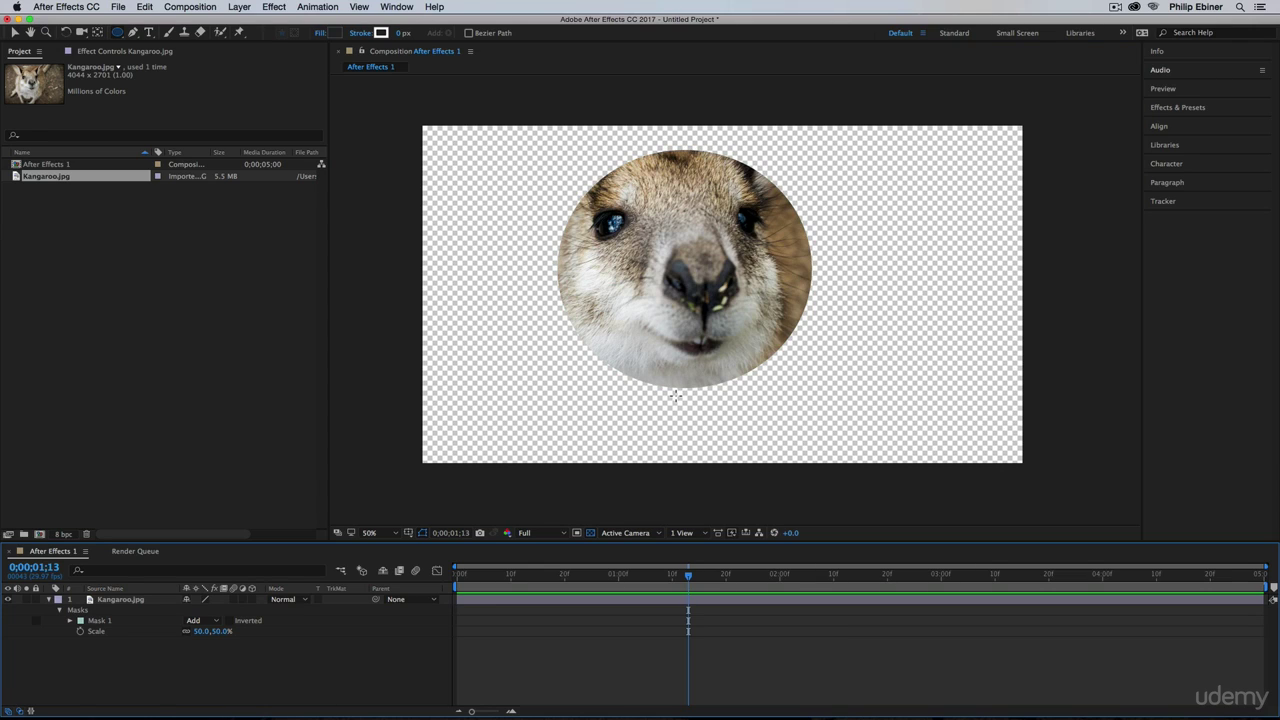
pyautogui.press('super+z')
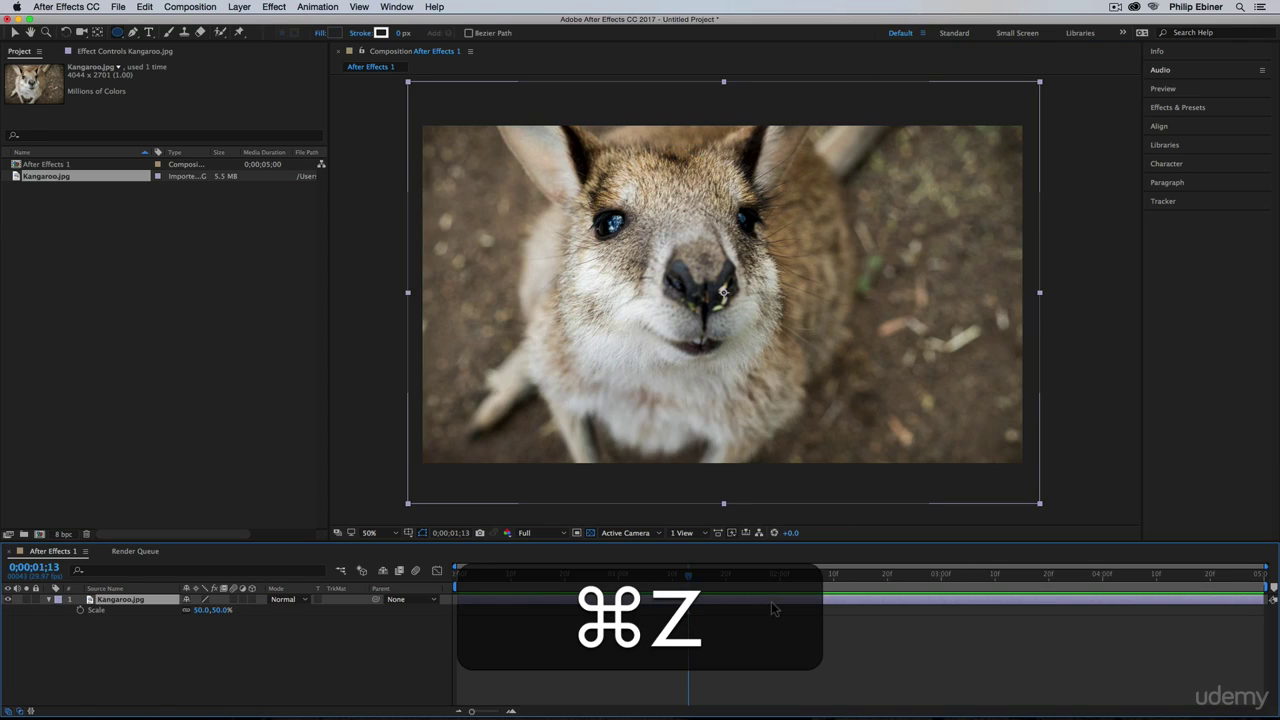
# Draw a closed six-point Pen tool mask around the kangaroo's face on the Kangaroo.jpg layer, and undo it.
pyautogui.click(133, 32)
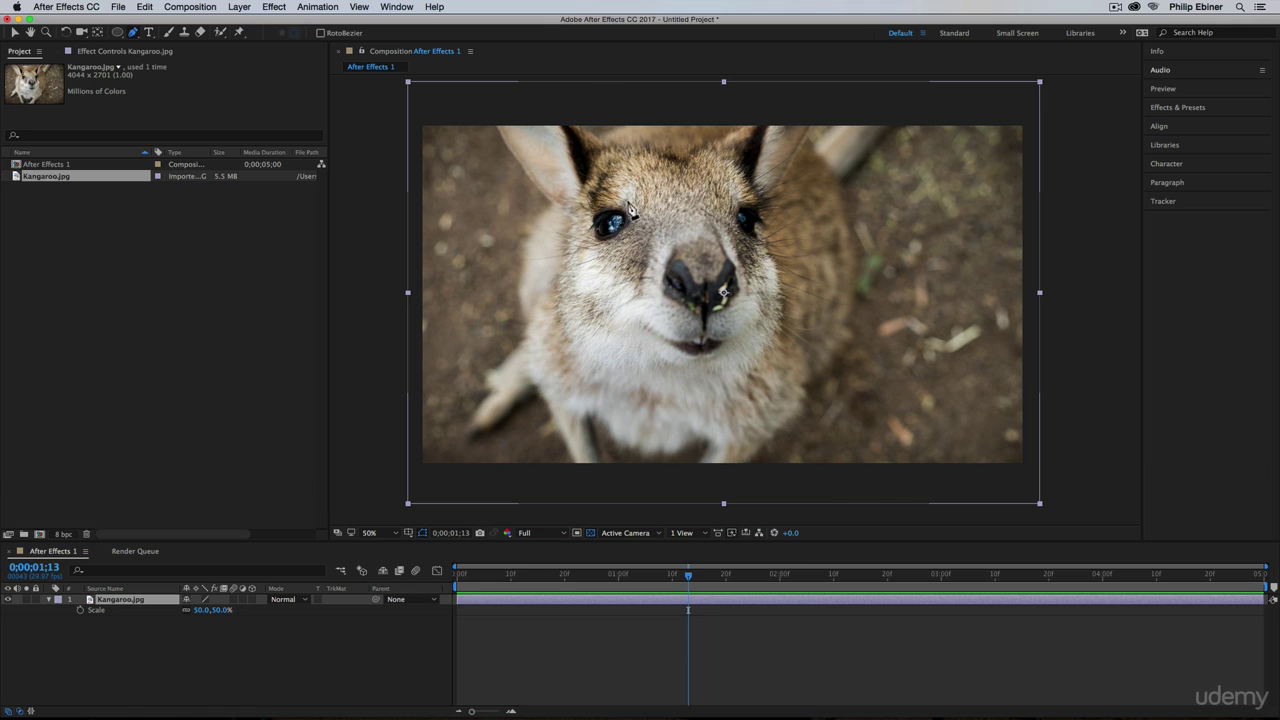
pyautogui.click(664, 157)
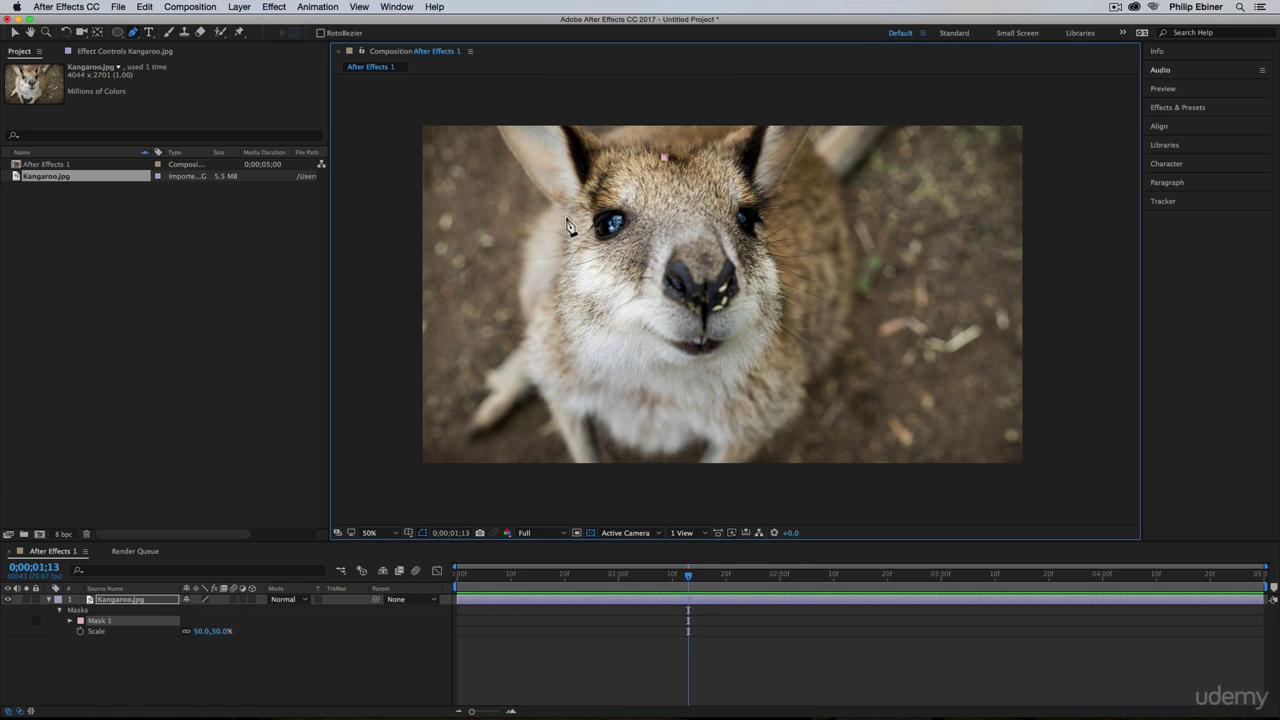
pyautogui.click(628, 395)
pyautogui.click(888, 217)
pyautogui.click(752, 161)
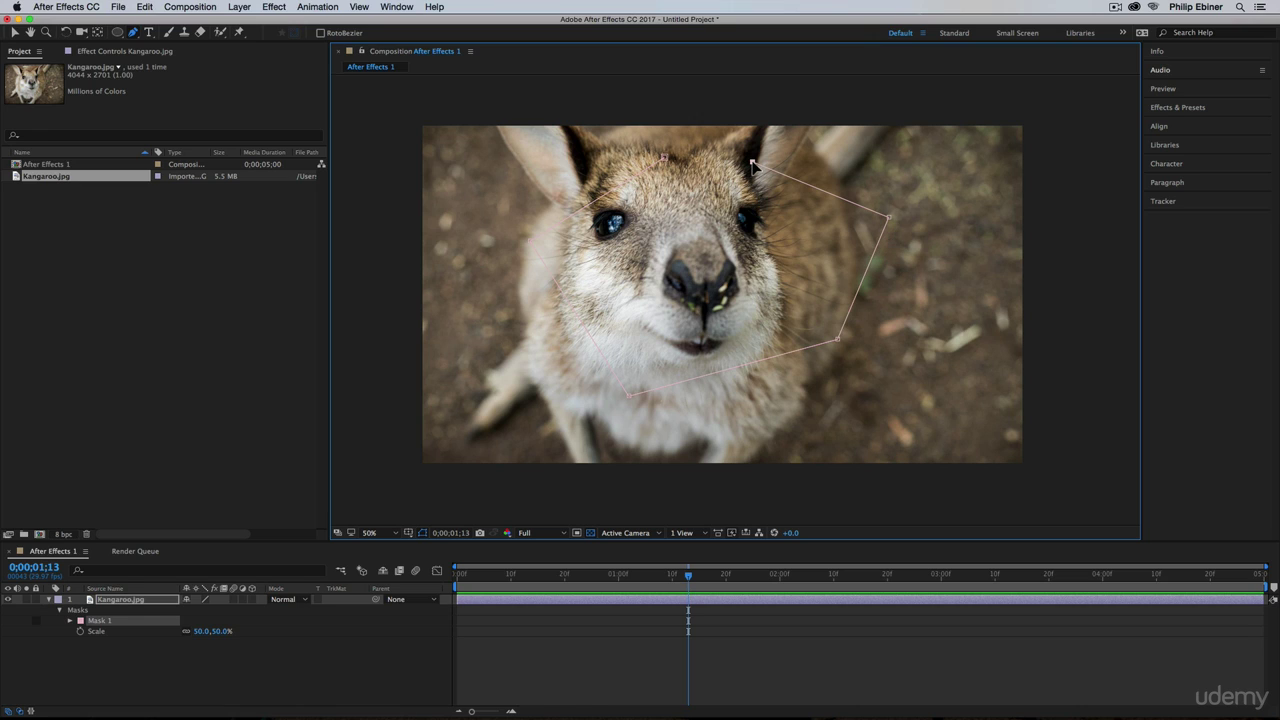
pyautogui.click(667, 162)
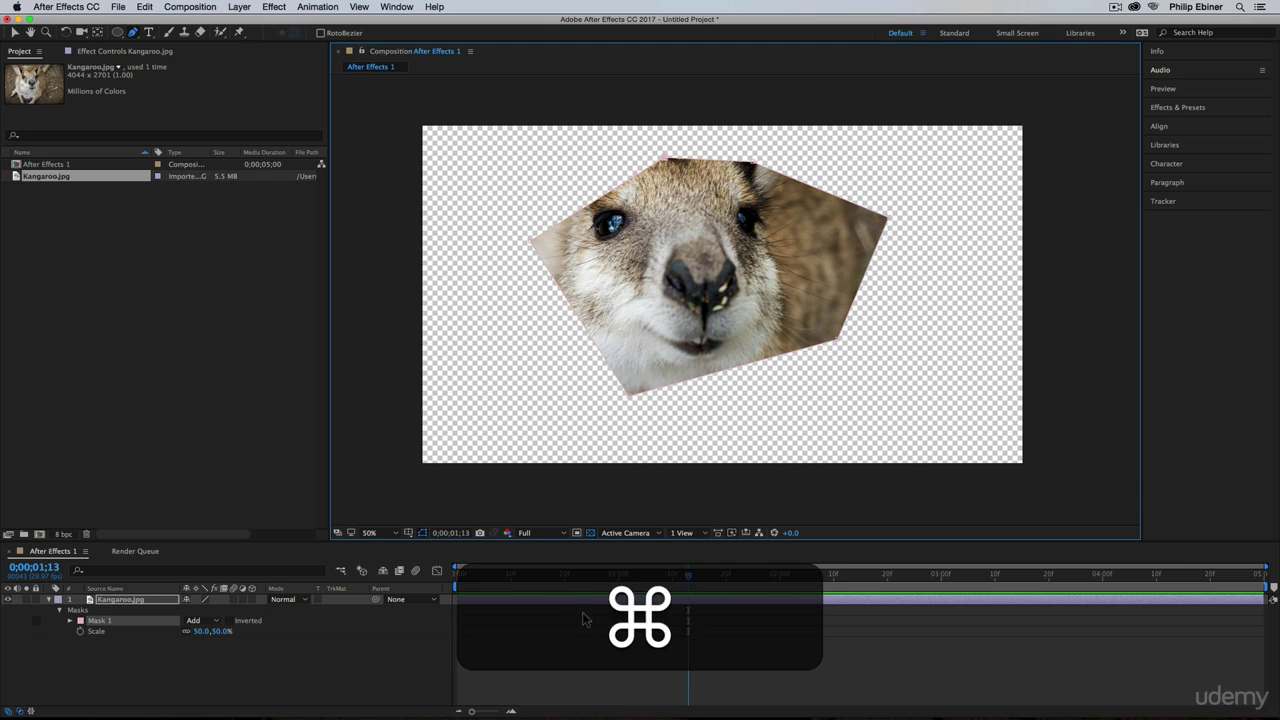
pyautogui.press('super+z')
pyautogui.press('super+z')
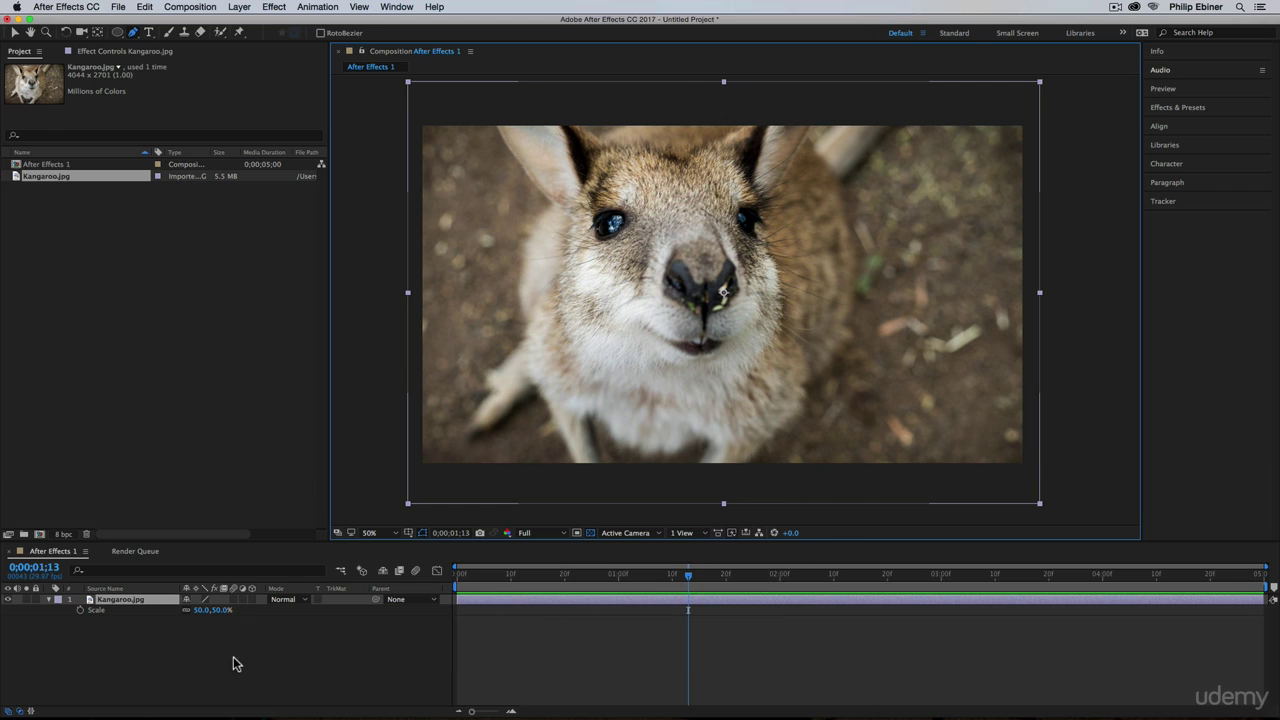
# With no layer selected, draw a closed five-point shape over the kangaroo's face with the Pen tool.
pyautogui.click(183, 653)
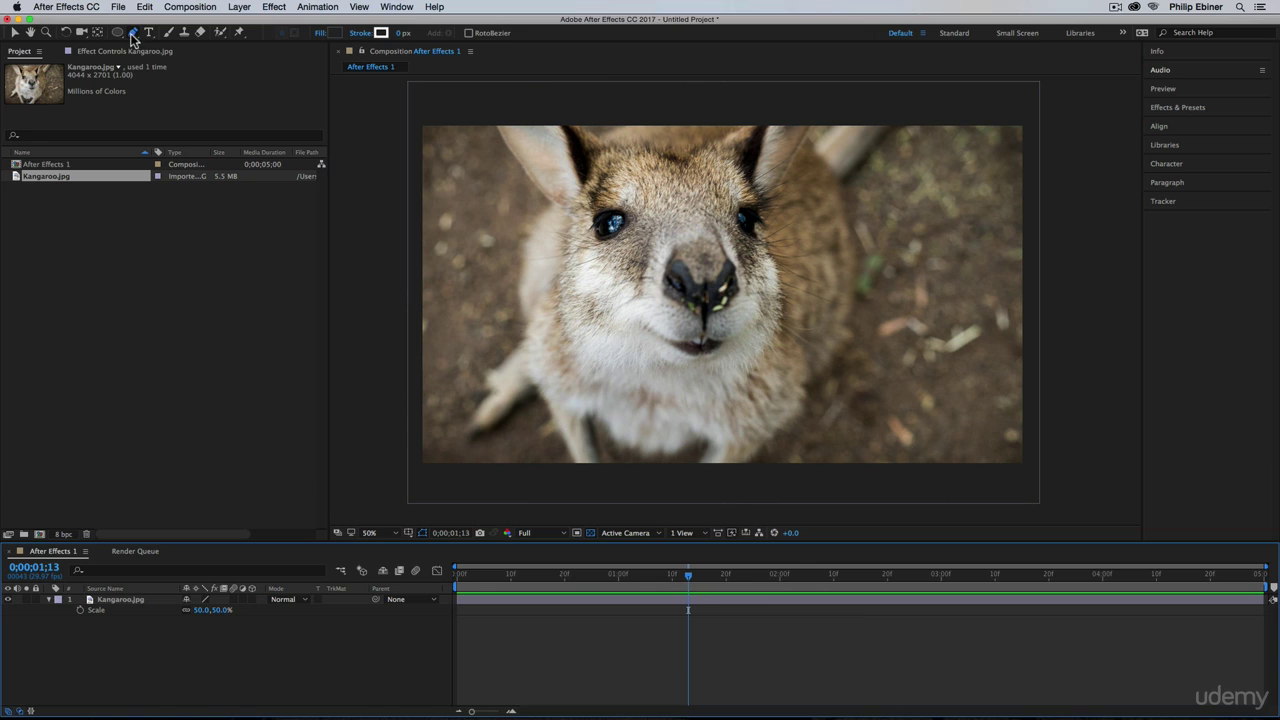
pyautogui.click(811, 158)
pyautogui.click(915, 293)
pyautogui.click(772, 377)
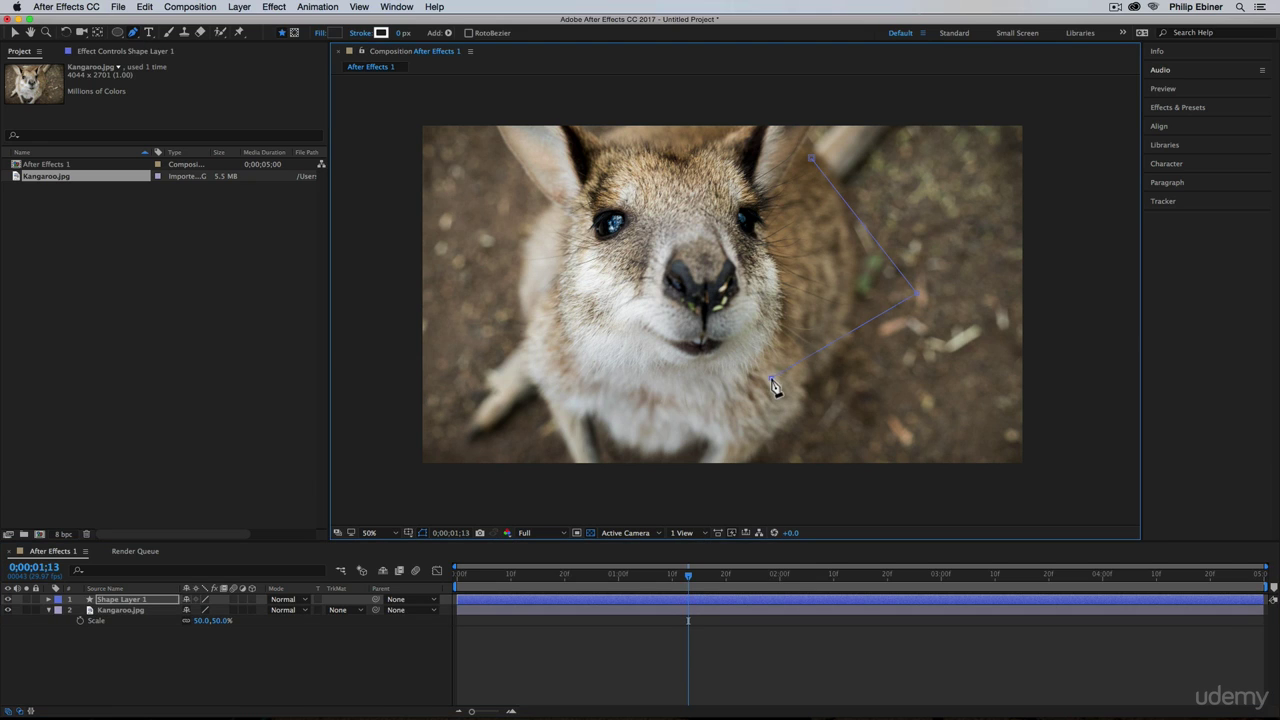
pyautogui.click(591, 314)
pyautogui.click(652, 186)
pyautogui.click(812, 162)
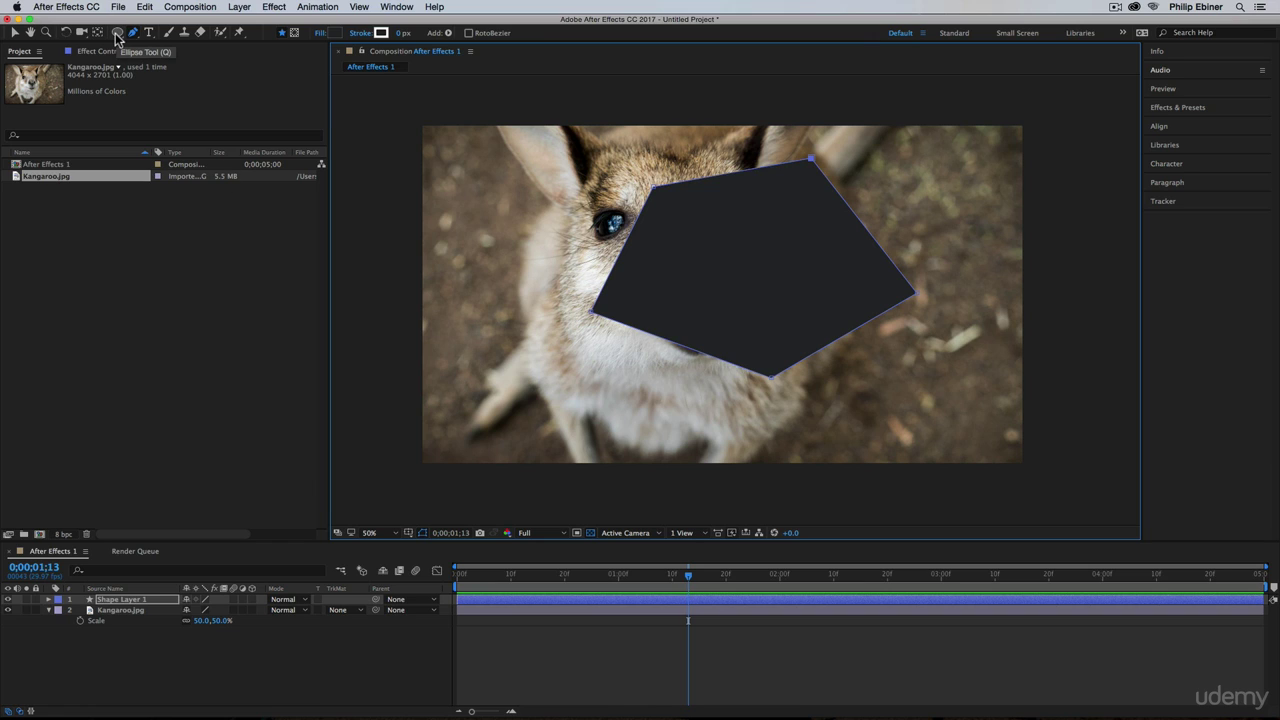
# Switch the shape tool back to Rectangle and delete the five-point shape layer.
pyautogui.moveTo(117, 33); pyautogui.dragTo(165, 37)
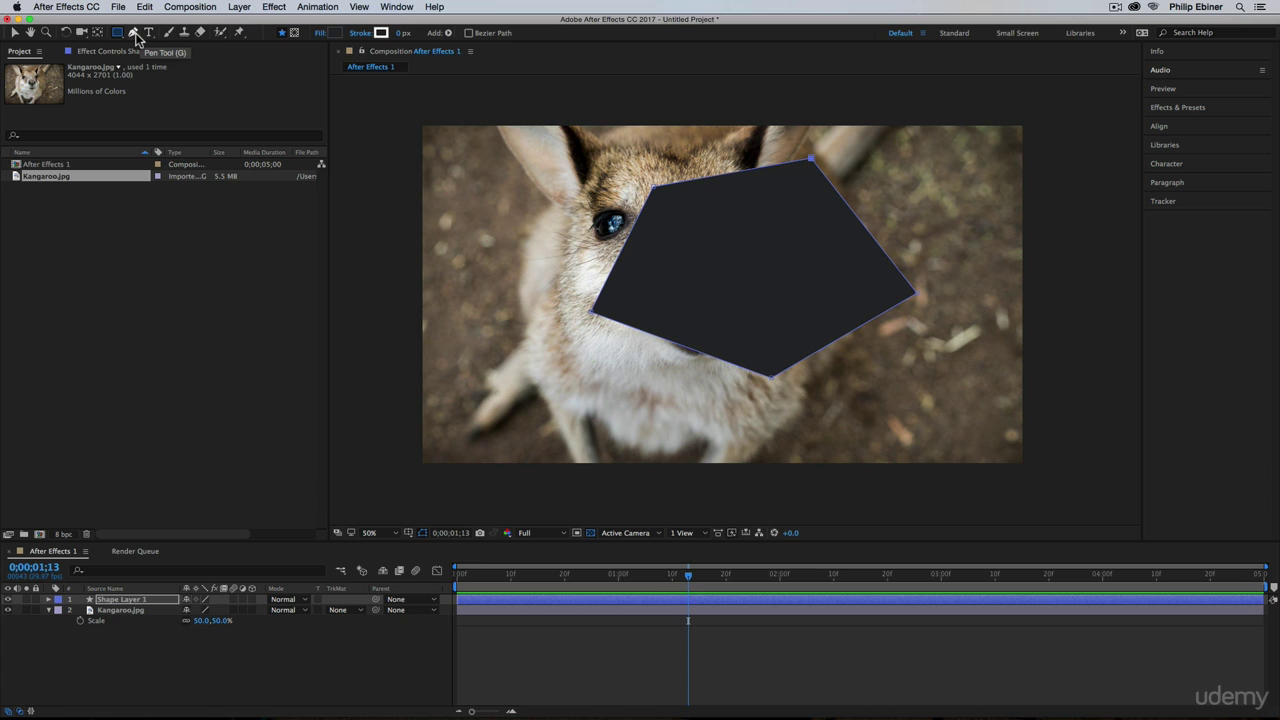
pyautogui.click(662, 600)
pyautogui.press('BackSpace')
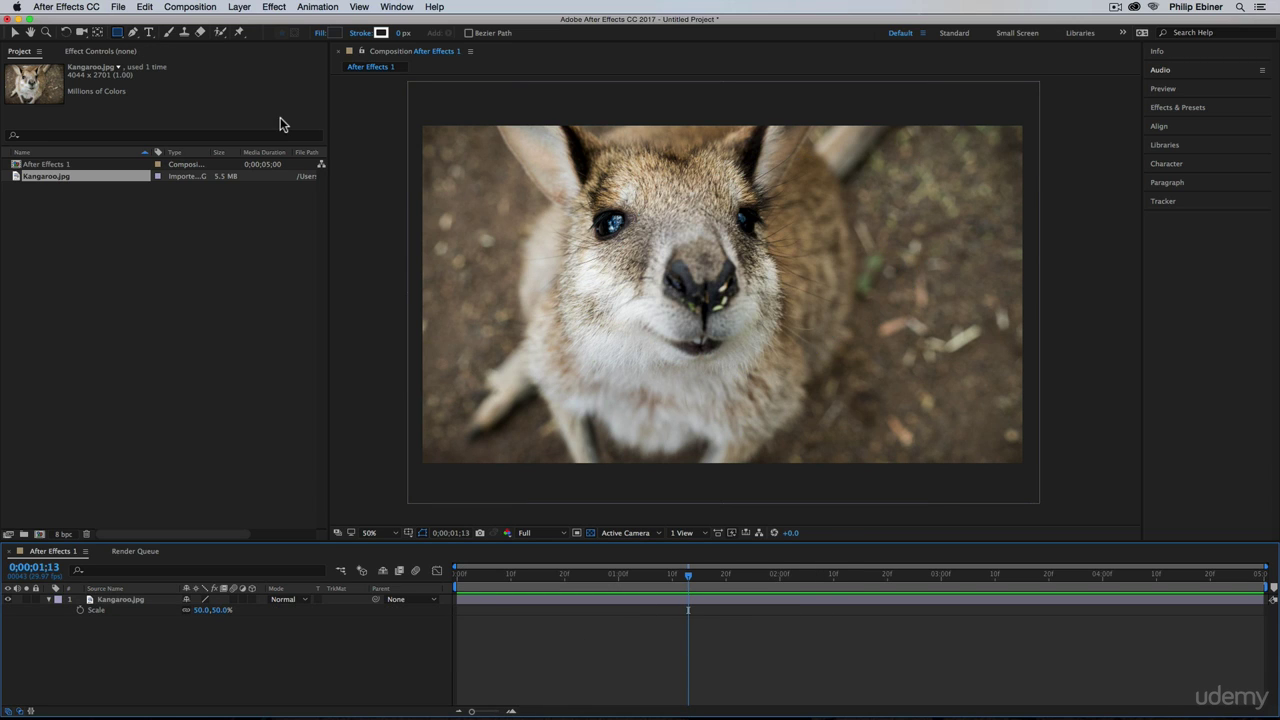
# Add the text "HELLO" over the ear on the photo's left side with the Horizontal Type tool and select its characters.
pyautogui.click(148, 32)
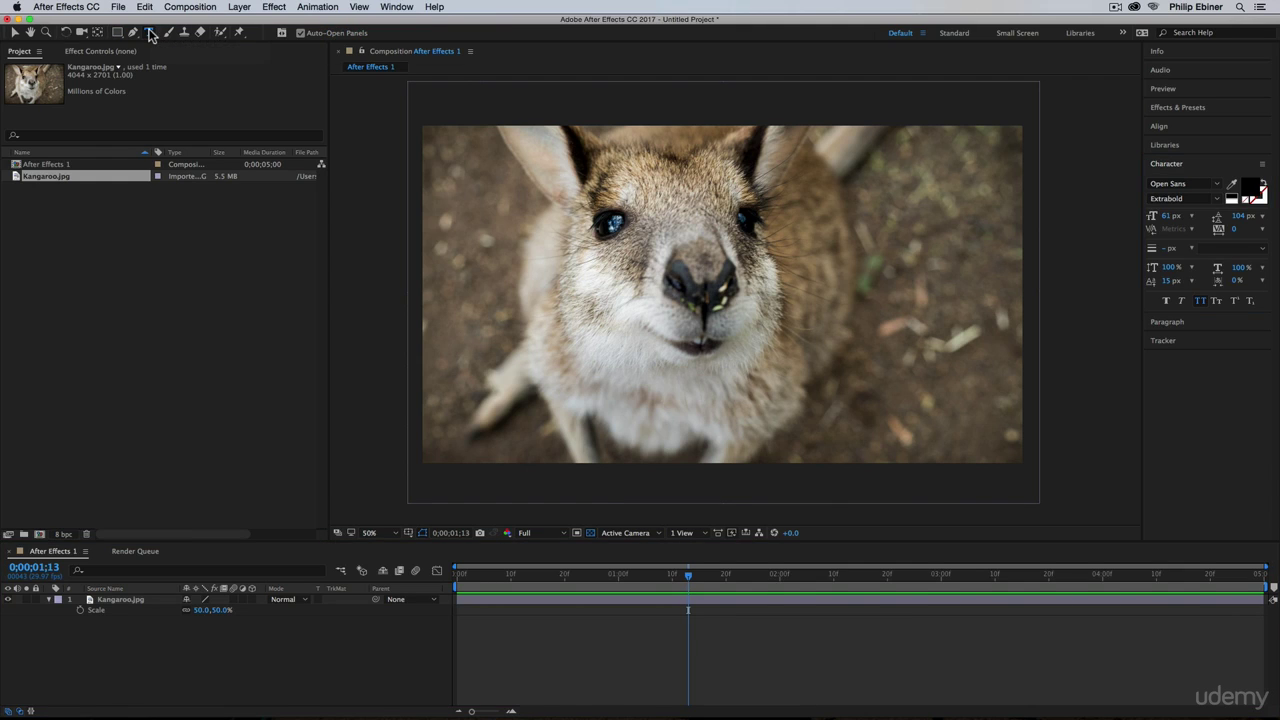
pyautogui.moveTo(150, 33)
pyautogui.mouseDown()
pyautogui.moveTo(190, 54)
pyautogui.moveTo(150, 40)
pyautogui.mouseUp()
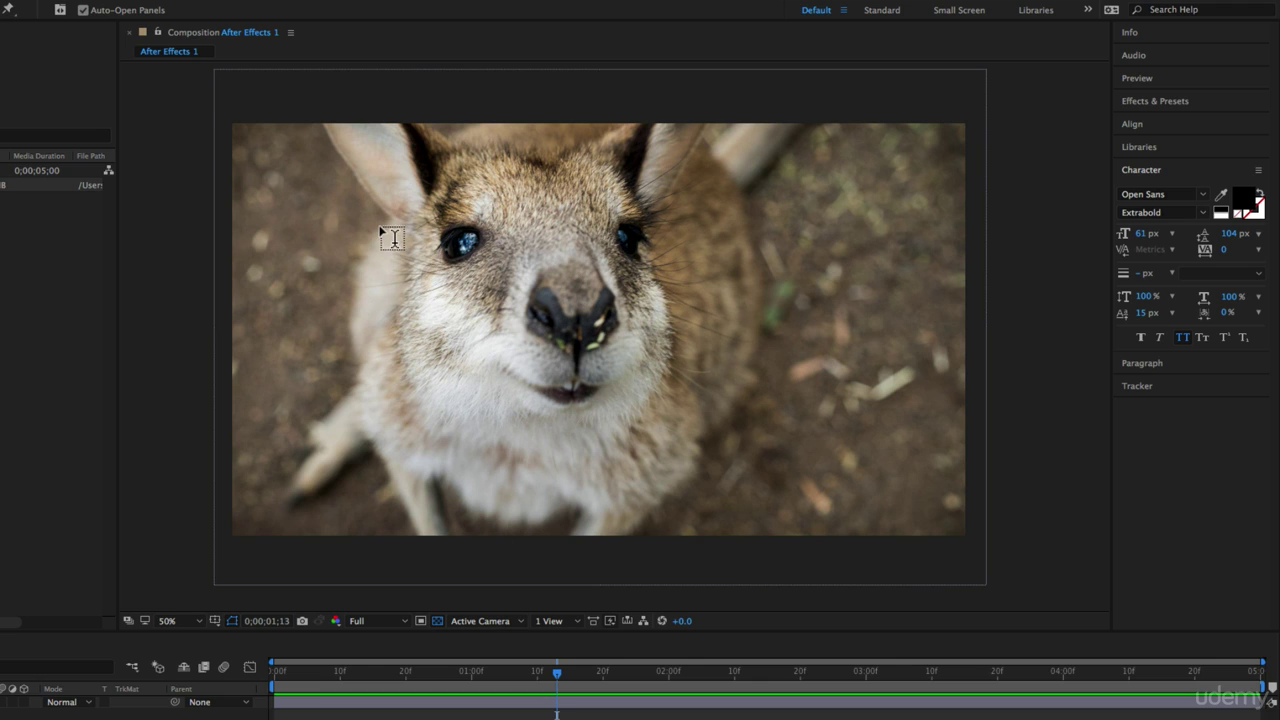
pyautogui.click(371, 198)
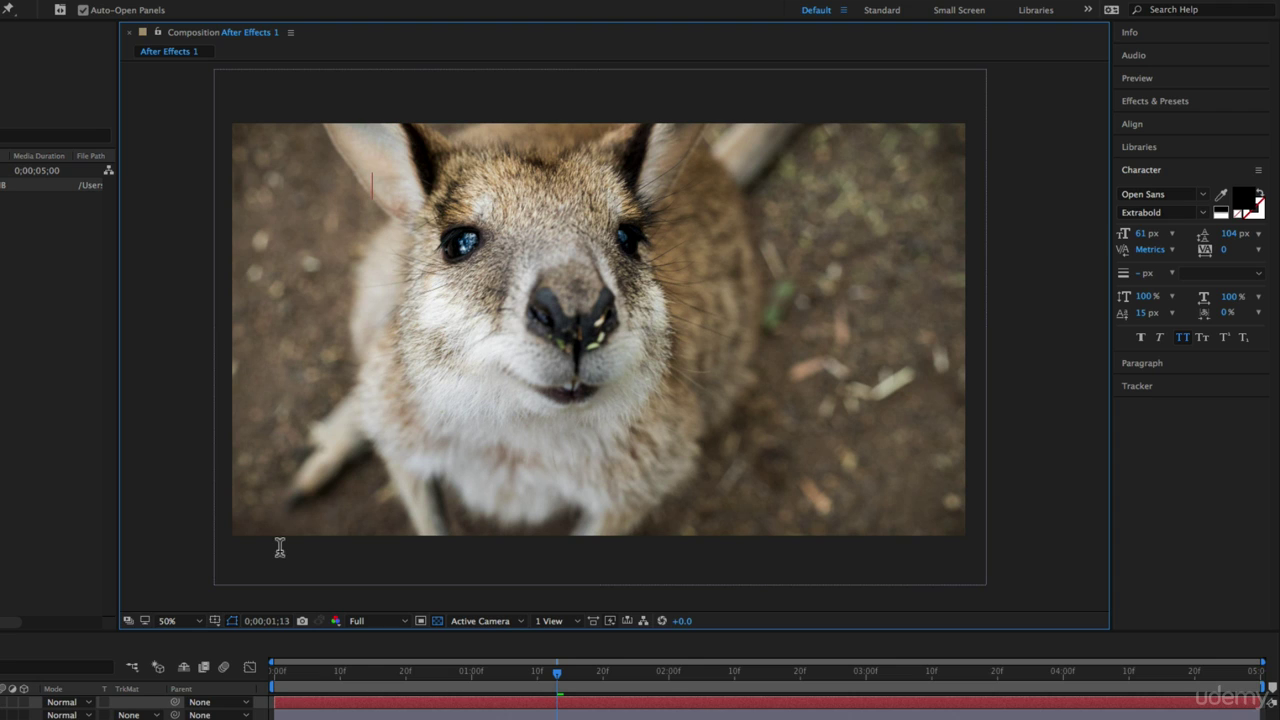
pyautogui.write('HELLO')
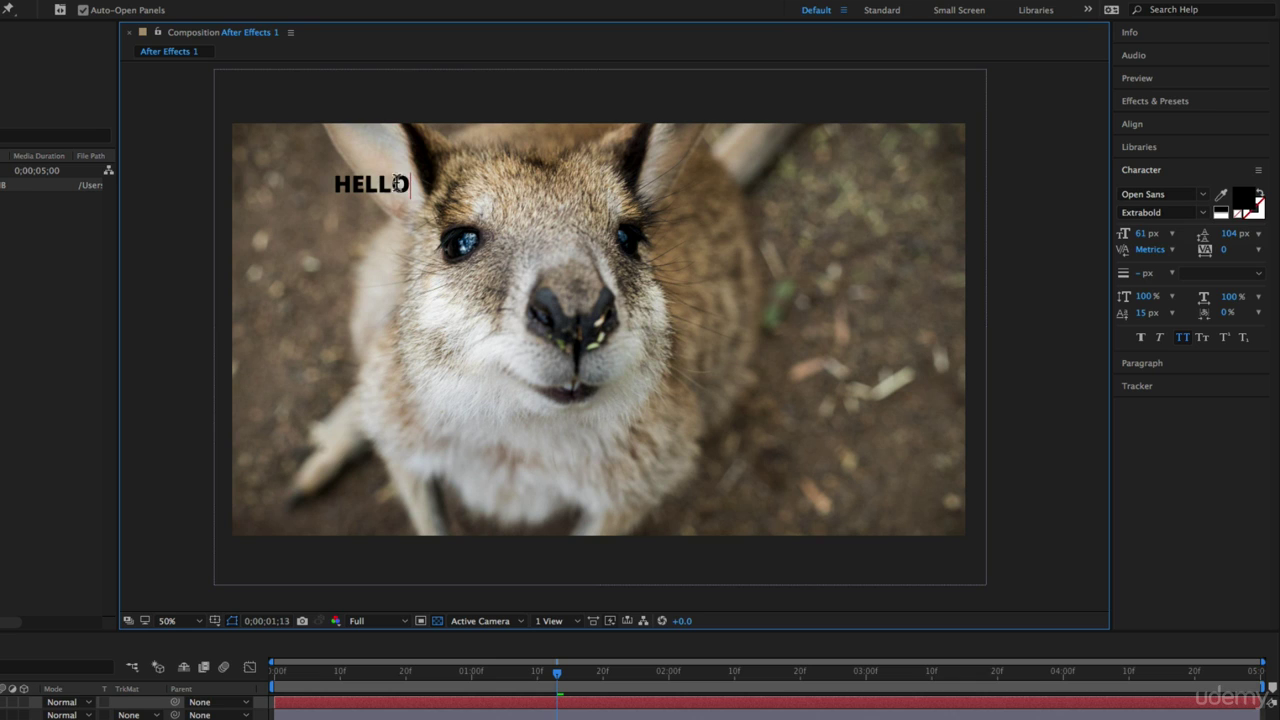
pyautogui.moveTo(398, 184); pyautogui.dragTo(324, 184)
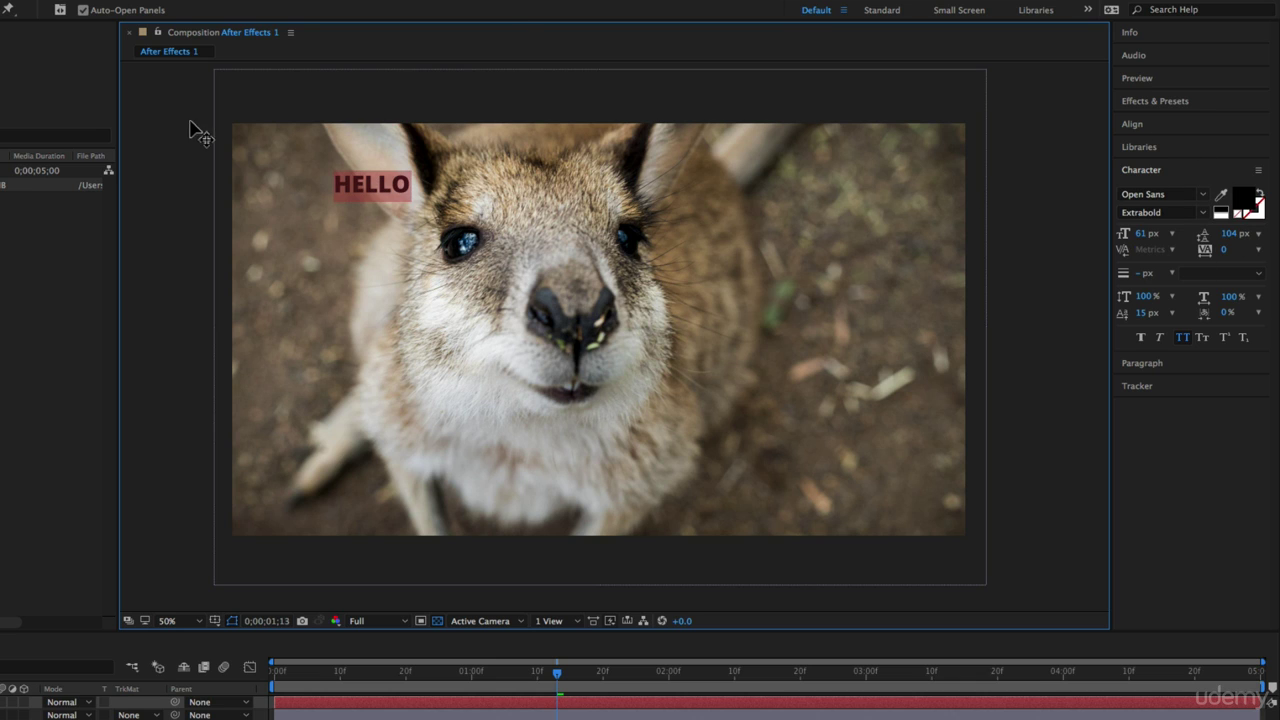
pyautogui.click(378, 184)
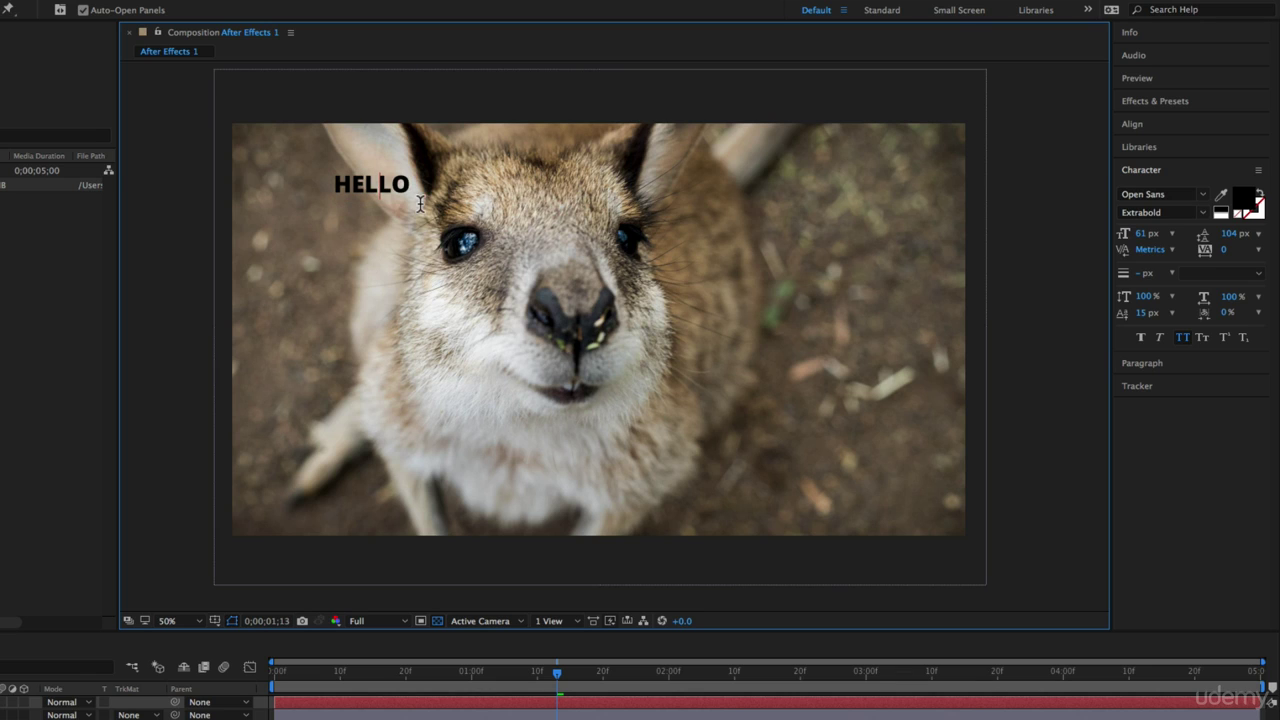
pyautogui.moveTo(410, 184); pyautogui.dragTo(315, 178)
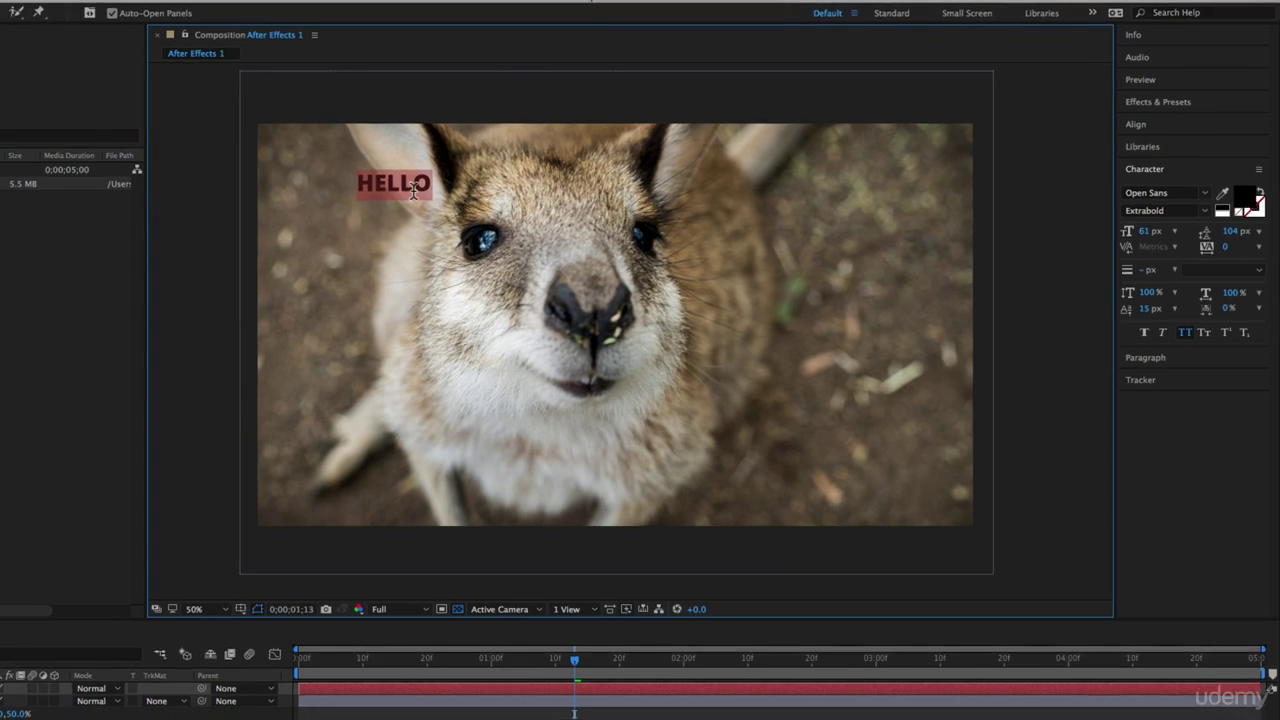
pyautogui.click(394, 184)
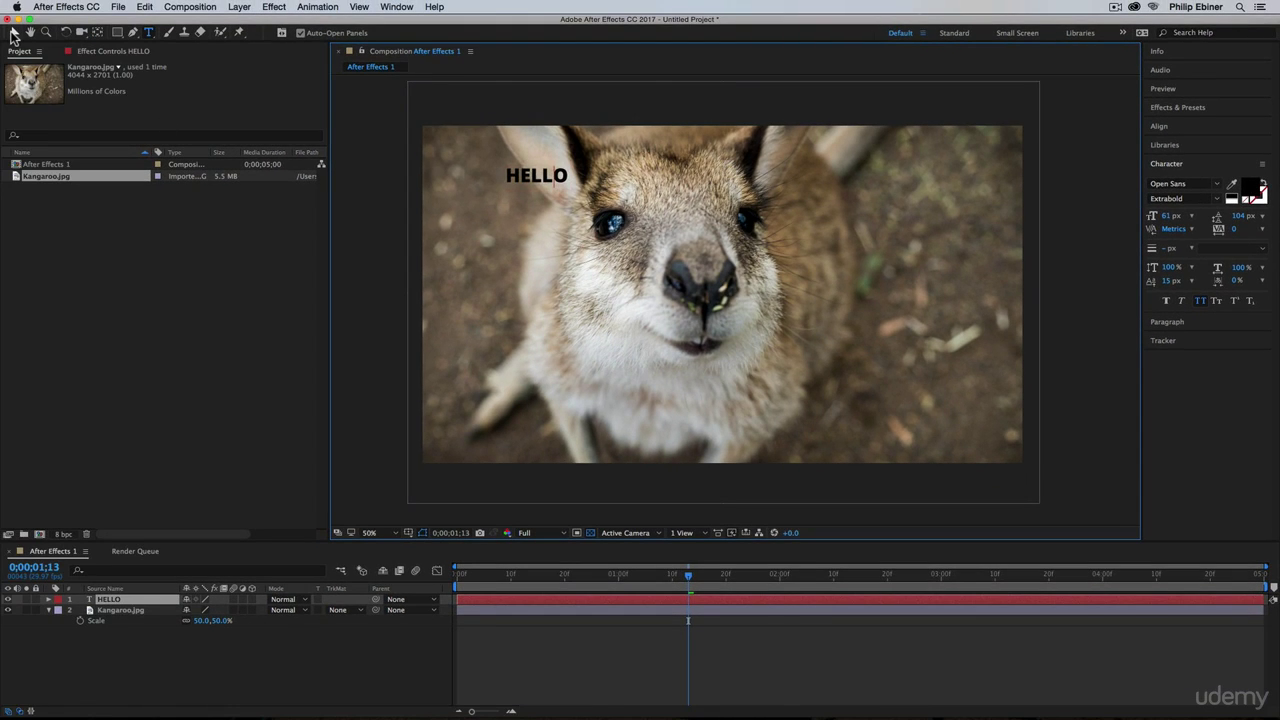
# Switch to the Selection tool and set the fill color of the HELLO text to white (FFFFFF).
pyautogui.click(14, 34)
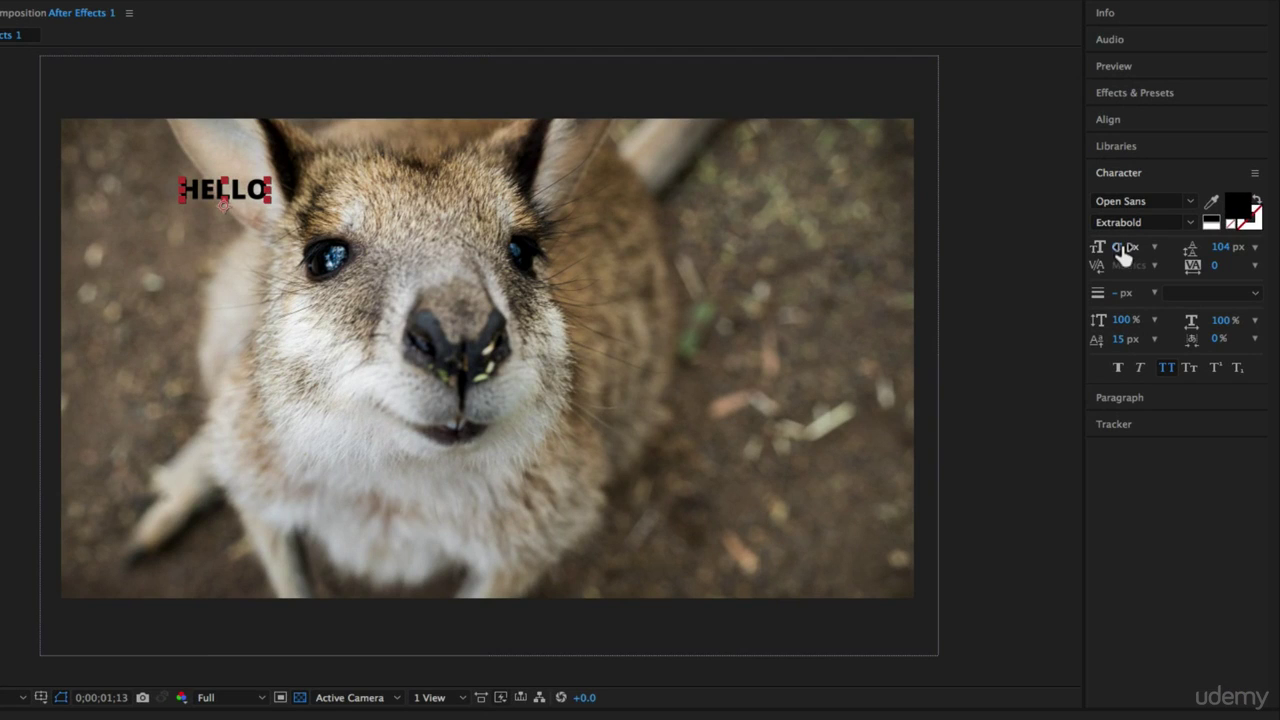
pyautogui.click(1240, 208)
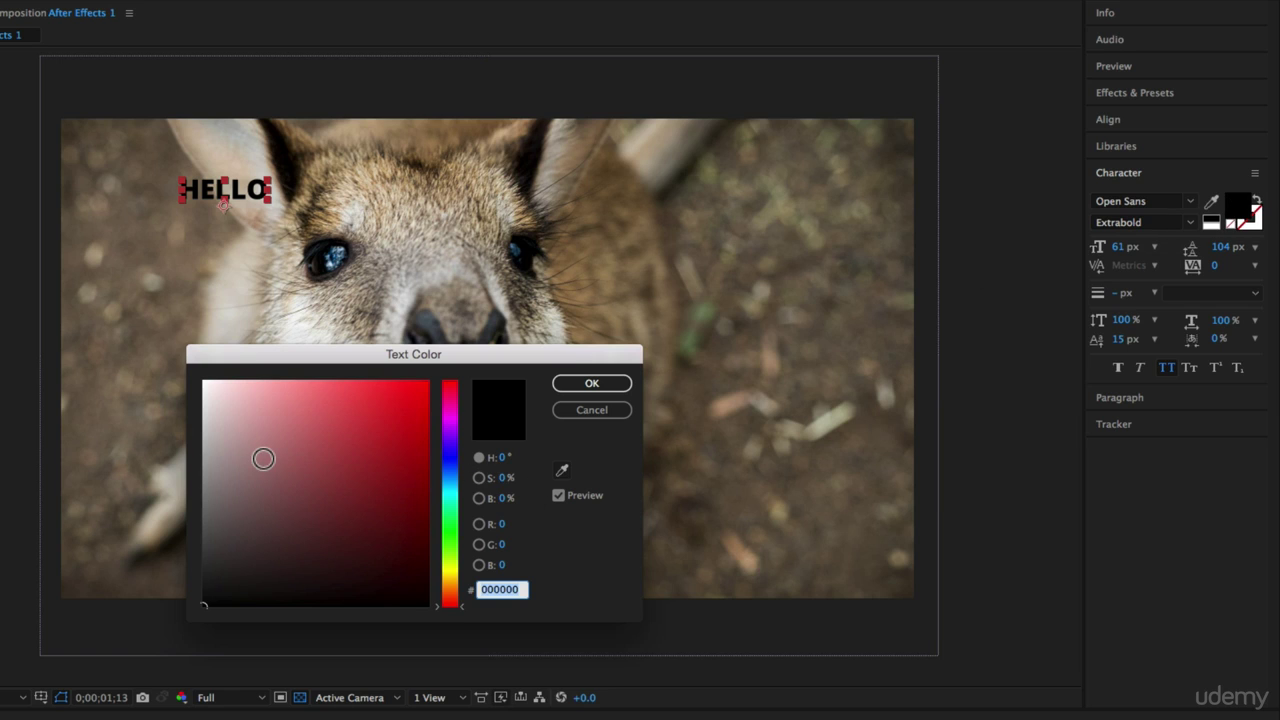
pyautogui.click(267, 464)
pyautogui.moveTo(267, 464); pyautogui.dragTo(166, 366)
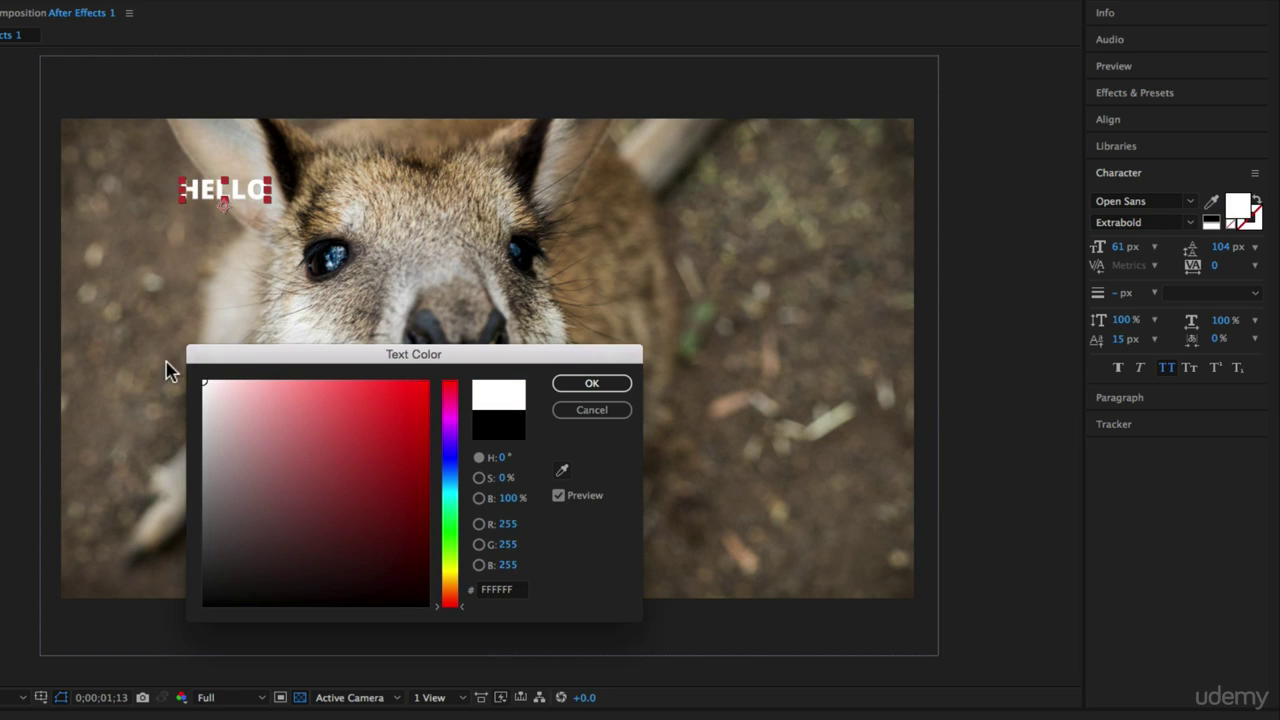
pyautogui.click(588, 380)
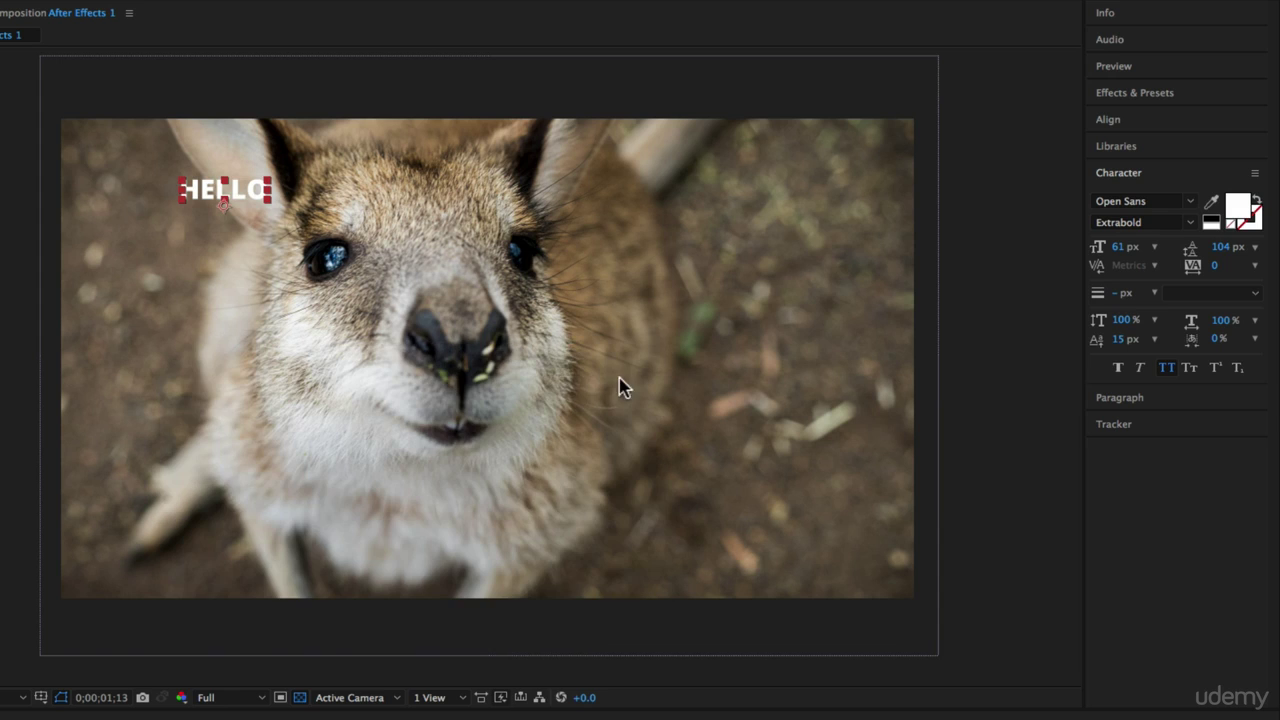
# Change the HELLO text's font to Palatino Regular and enlarge its font size to 159 px.
pyautogui.click(1189, 202)
pyautogui.click(1137, 397)
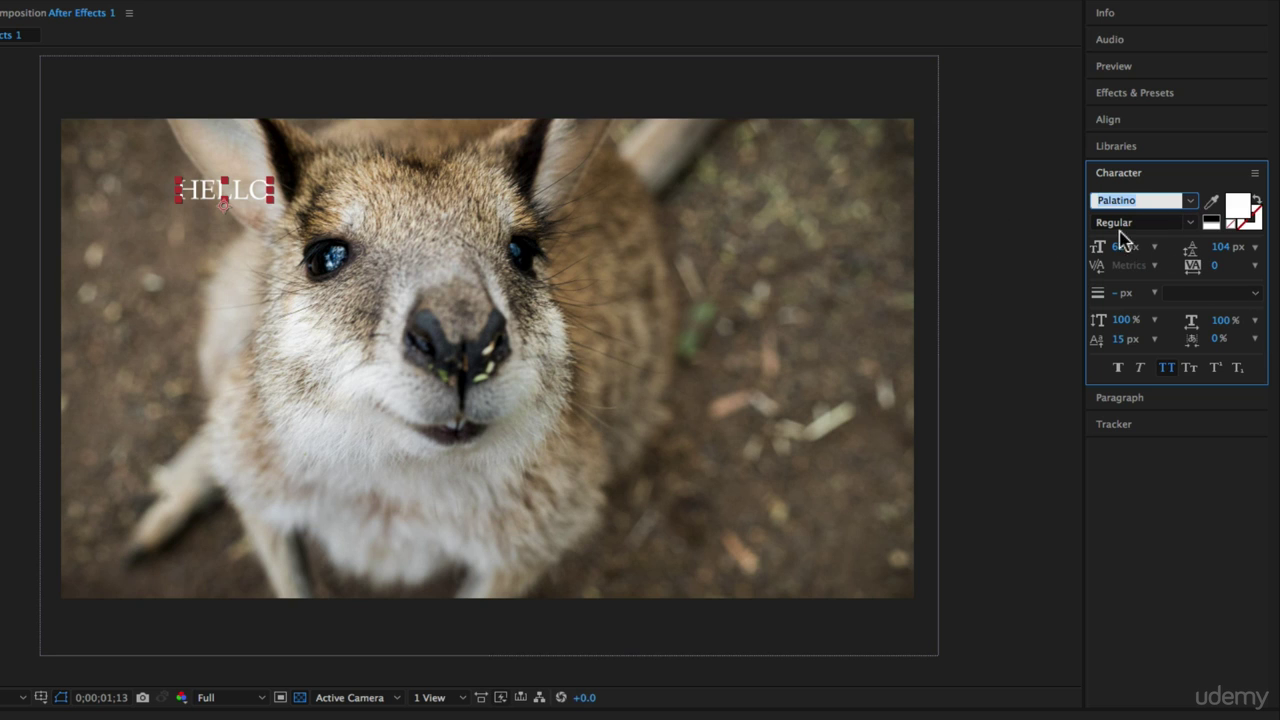
pyautogui.moveTo(1115, 255); pyautogui.dragTo(1212, 255)
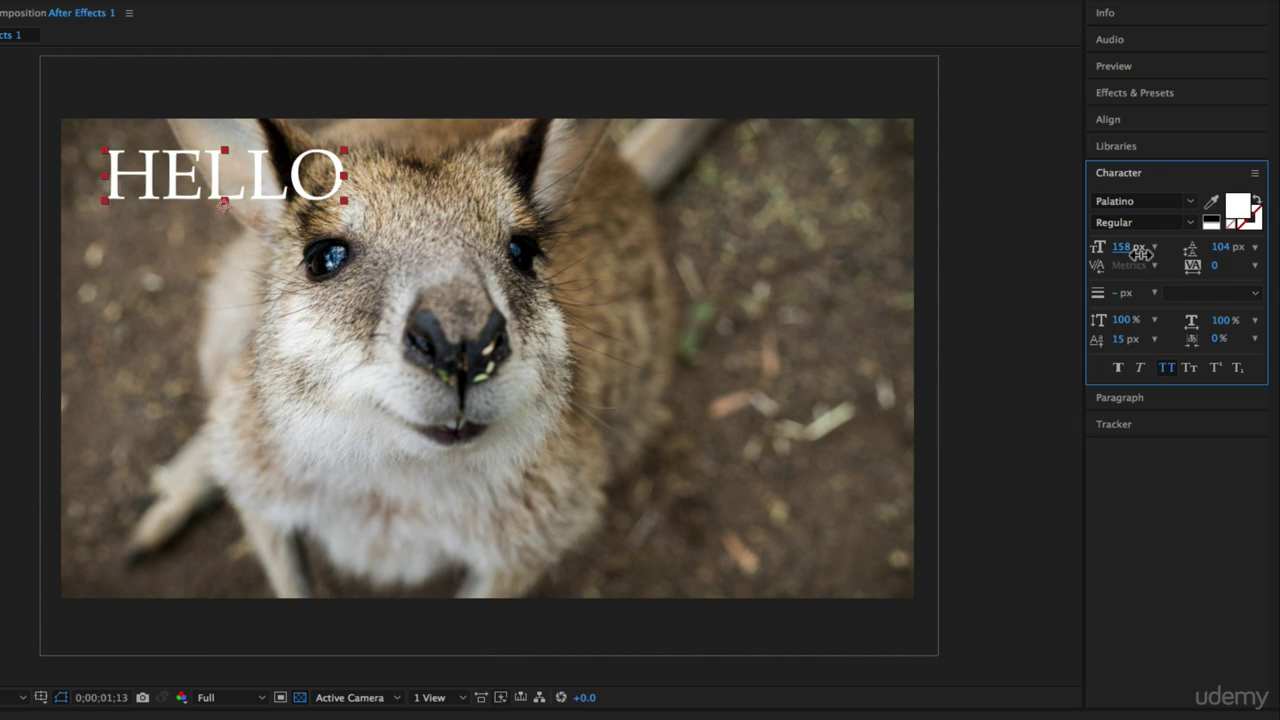
pyautogui.moveTo(1122, 247)
pyautogui.mouseDown()
pyautogui.moveTo(1165, 250)
pyautogui.moveTo(1125, 255)
pyautogui.moveTo(1143, 261)
pyautogui.mouseUp()
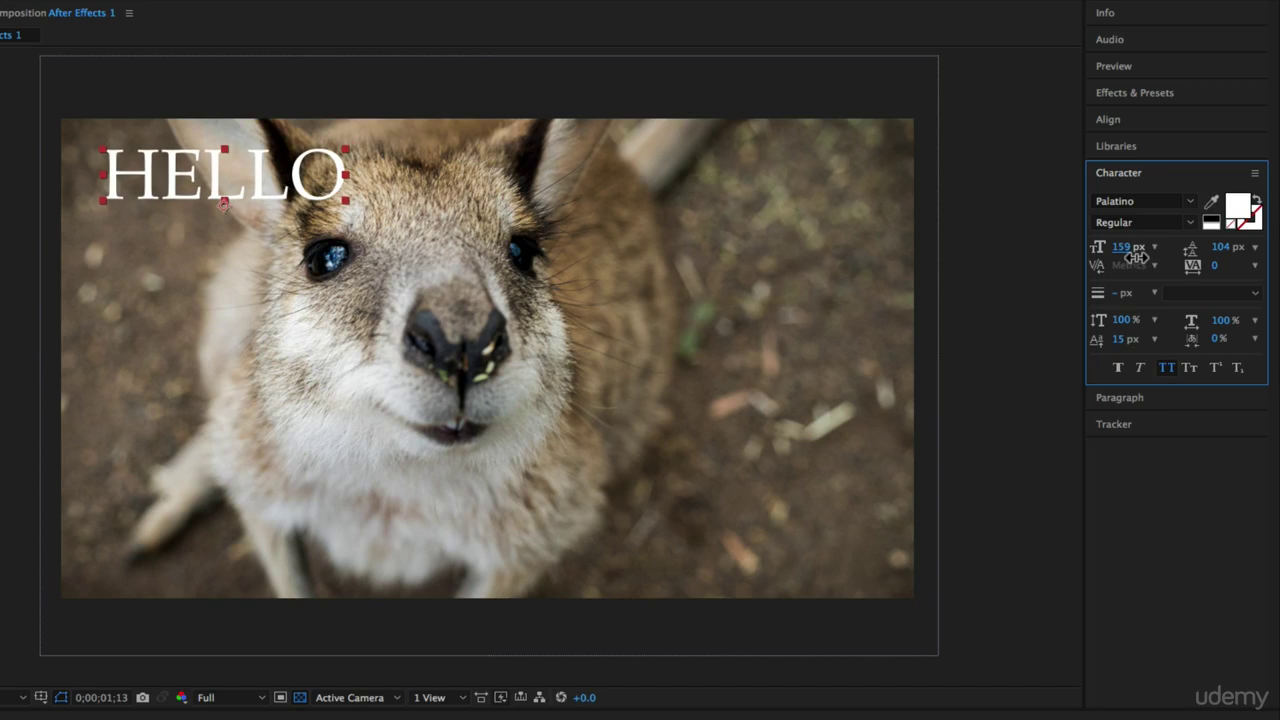